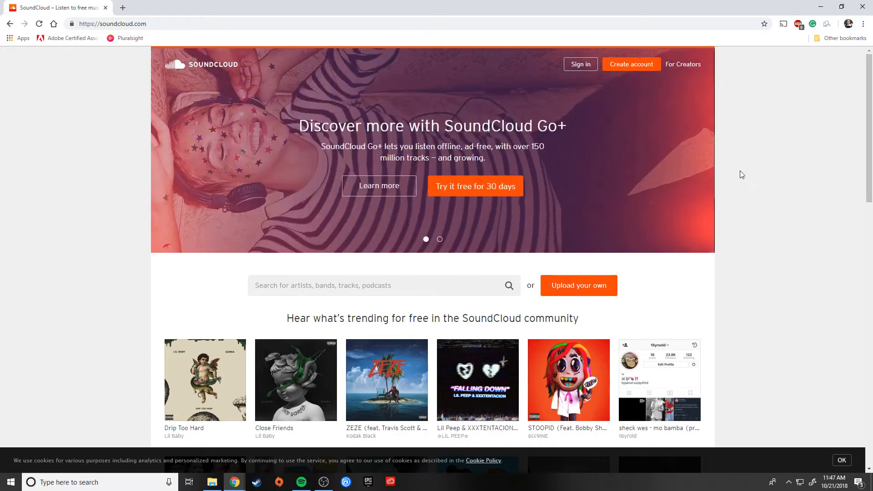
# Step: Sign in to SoundCloud through Google with the academy account
pyautogui.moveTo(368, 389)
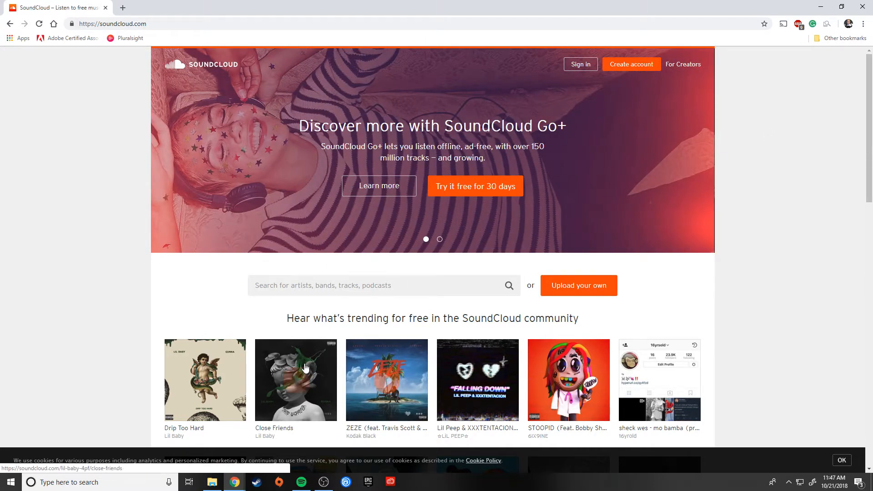
pyautogui.moveTo(194, 383)
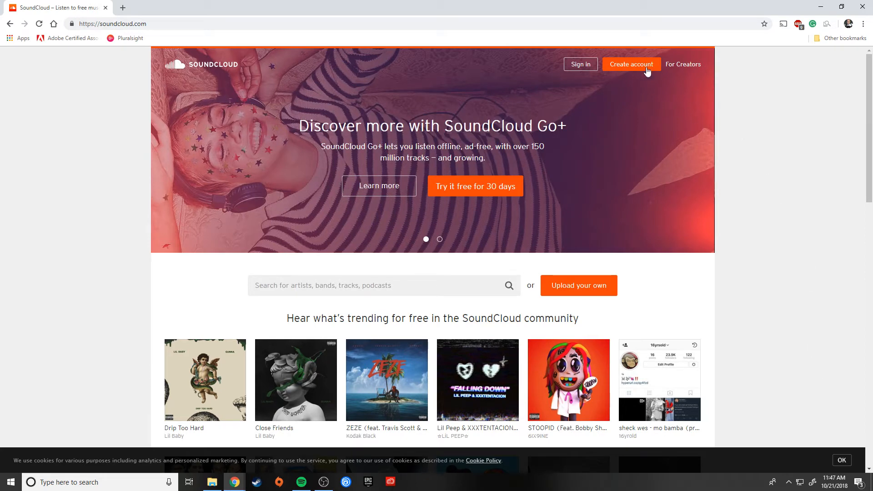
pyautogui.click(584, 65)
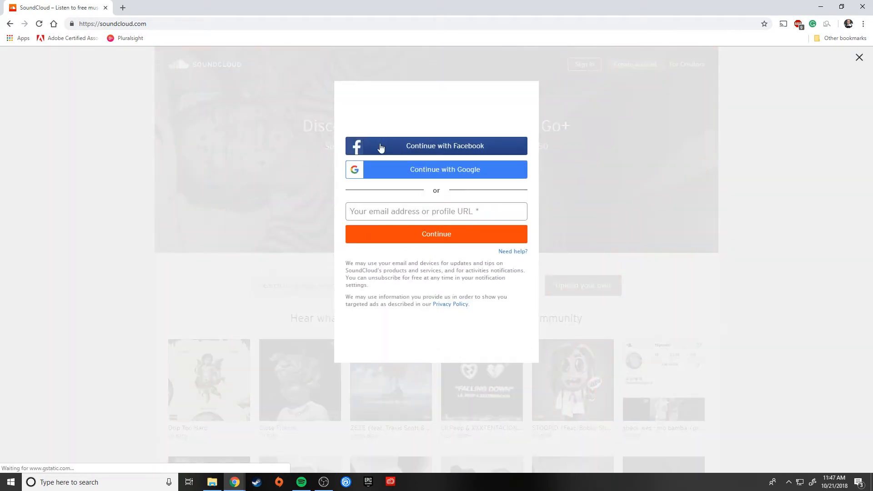
pyautogui.click(439, 170)
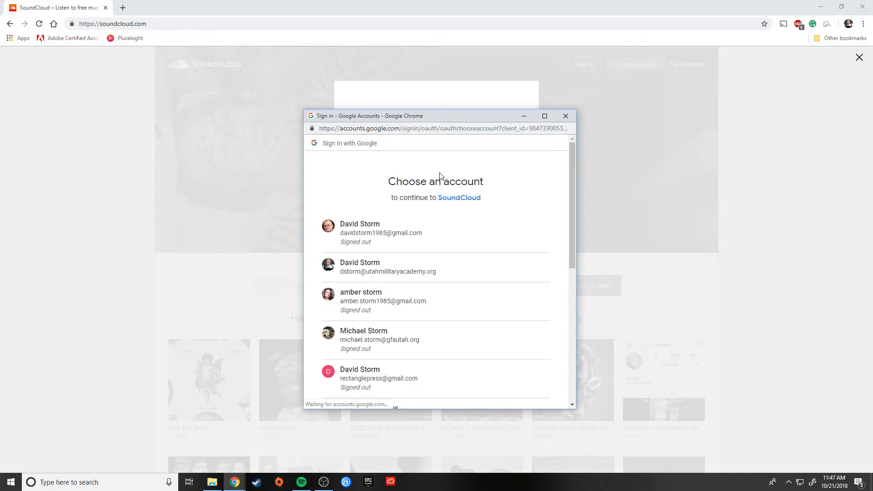
pyautogui.click(352, 271)
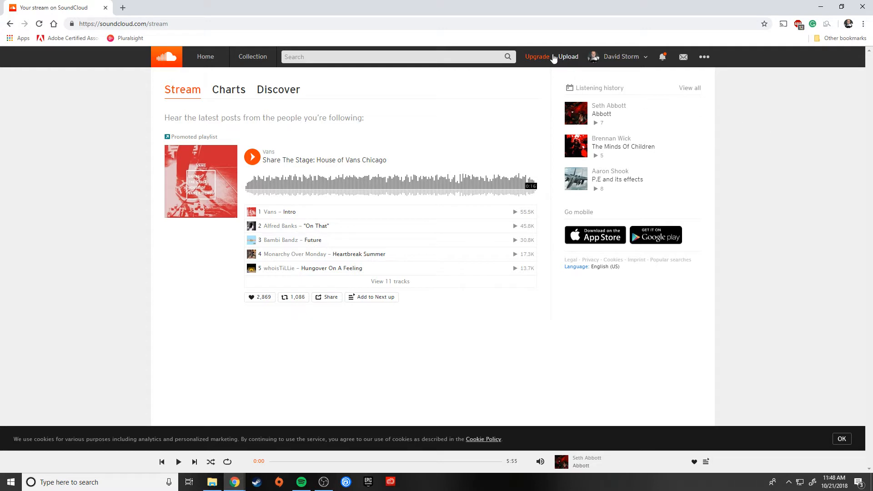
# Step: Upload the Podcast Example audio file from the Desktop as a new track
pyautogui.click(570, 56)
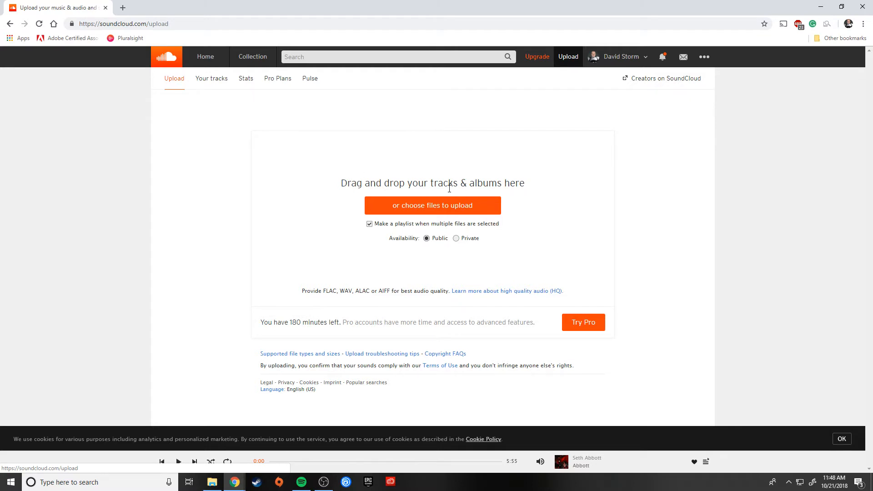
pyautogui.click(419, 205)
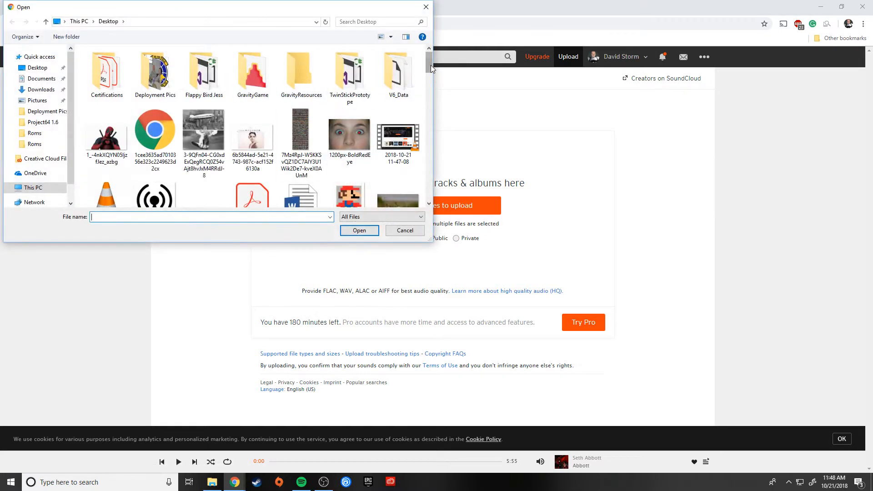
pyautogui.moveTo(430, 64); pyautogui.dragTo(427, 160)
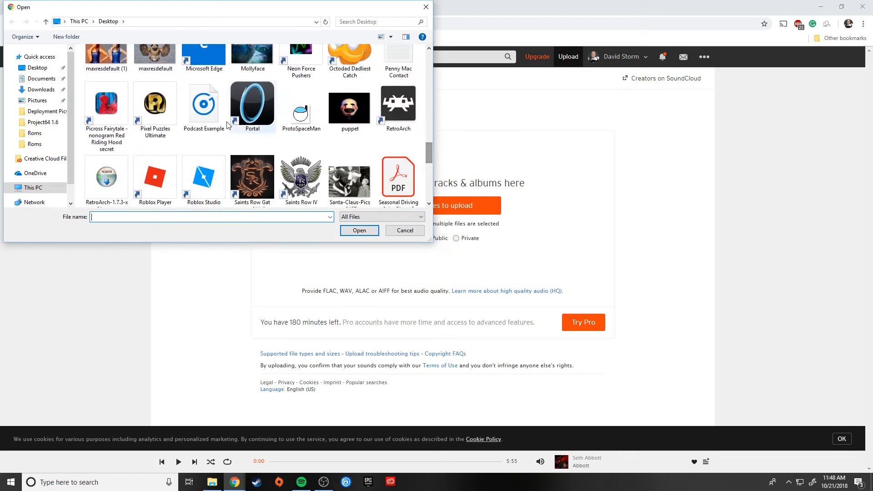
pyautogui.click(204, 105)
pyautogui.click(359, 230)
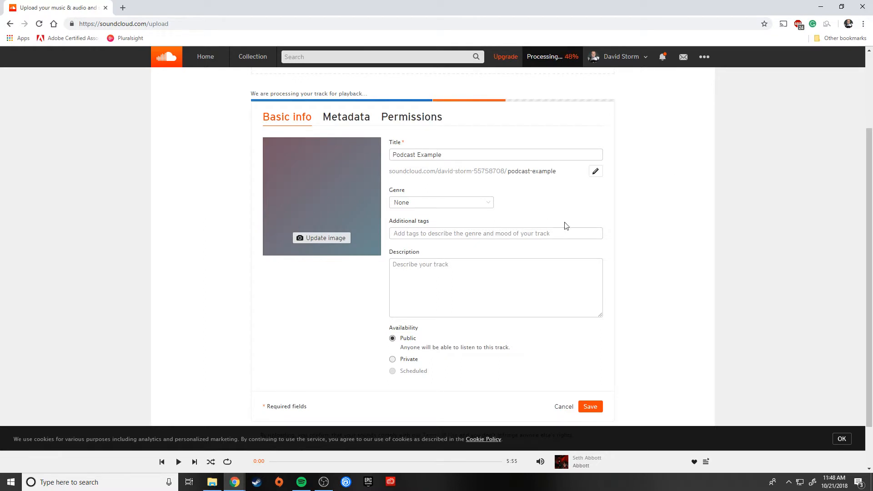
# Step: Set the uploaded track's genre to Entertainment
pyautogui.click(486, 202)
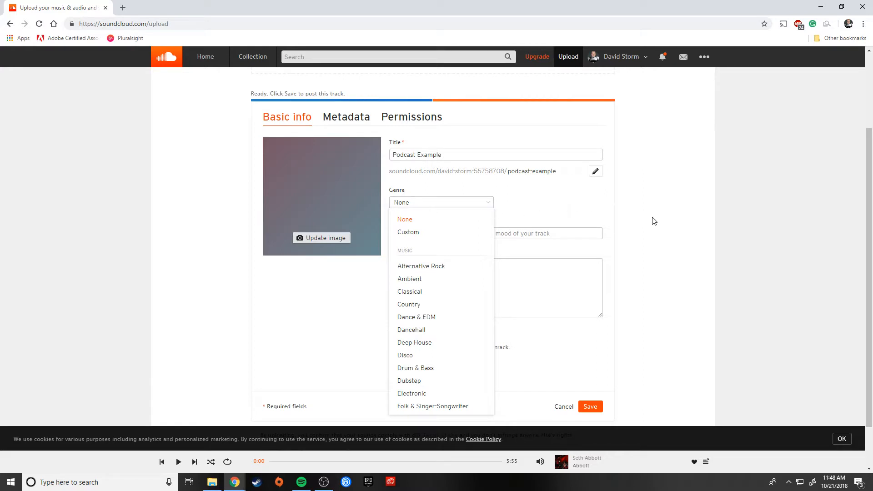
pyautogui.scroll(-4, 443, 287)
pyautogui.scroll(-5, 443, 289)
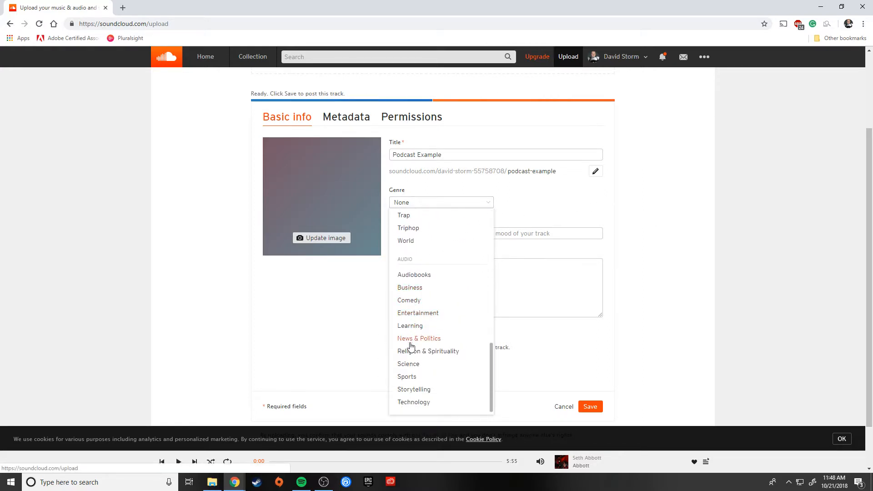
pyautogui.click(414, 313)
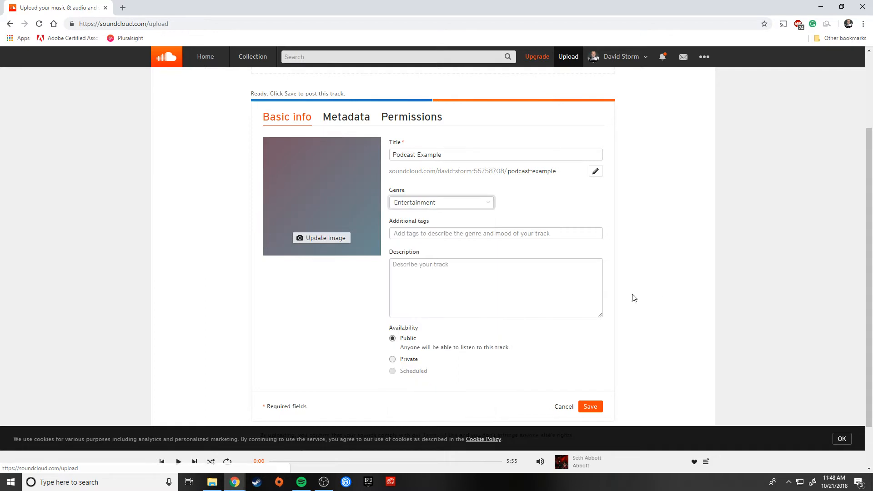
pyautogui.click(410, 235)
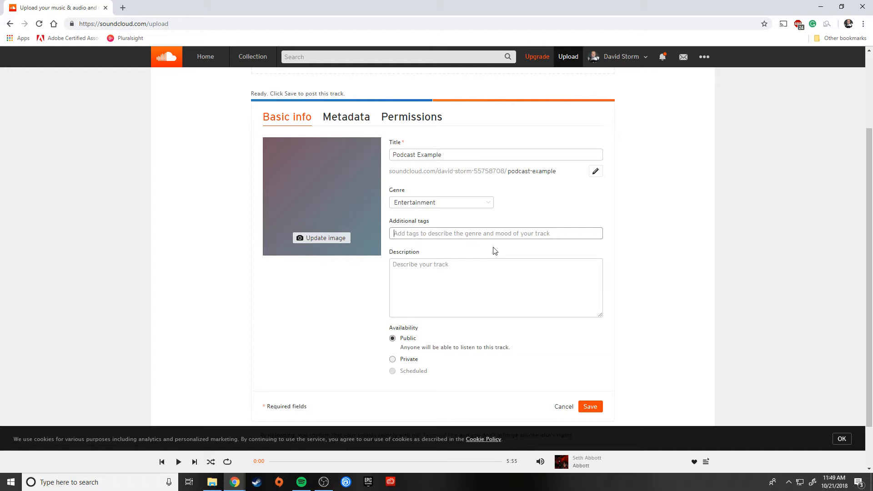
pyautogui.click(417, 232)
pyautogui.click(410, 268)
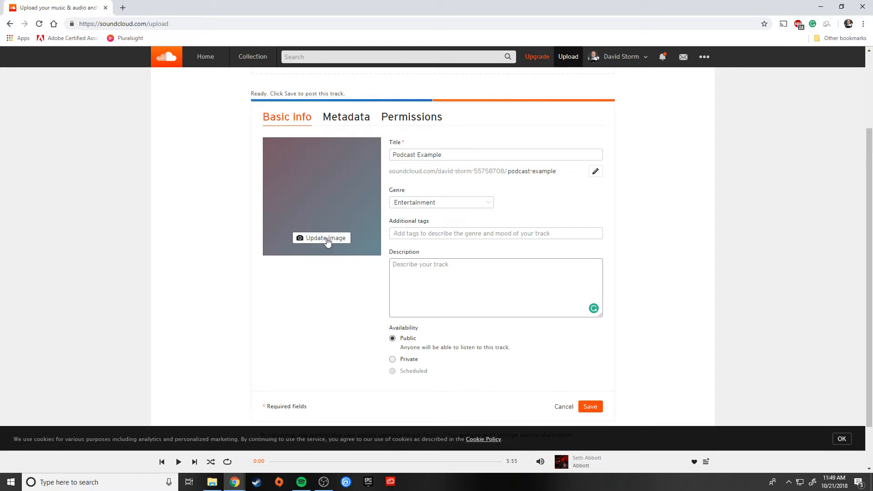
# Step: Open a new browser tab, leaving the track's upload form open
pyautogui.click(122, 8)
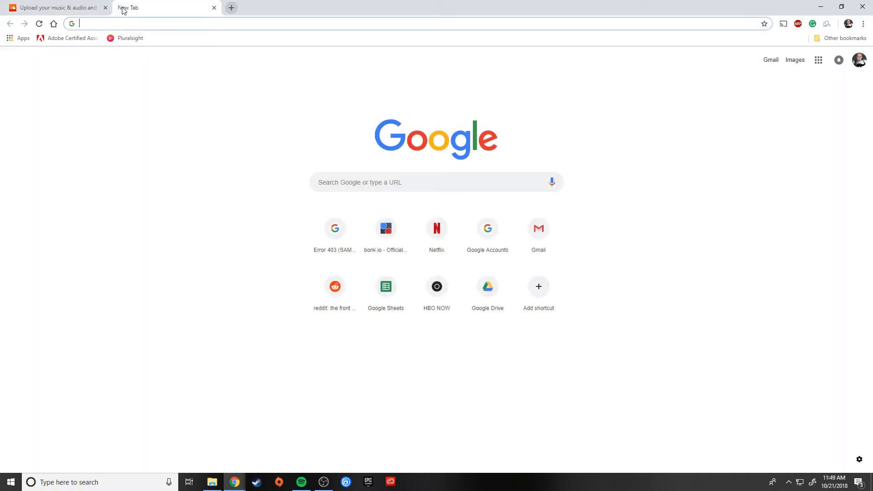
pyautogui.write('pix')
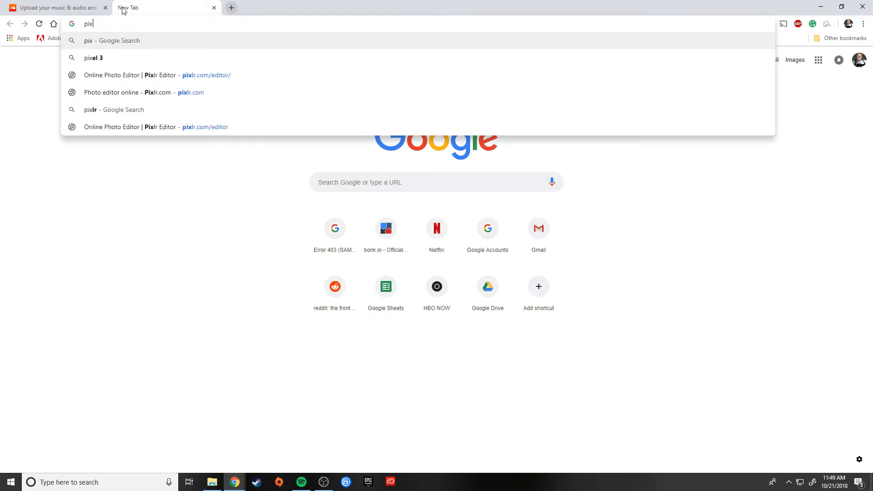
pyautogui.write('lr.com')
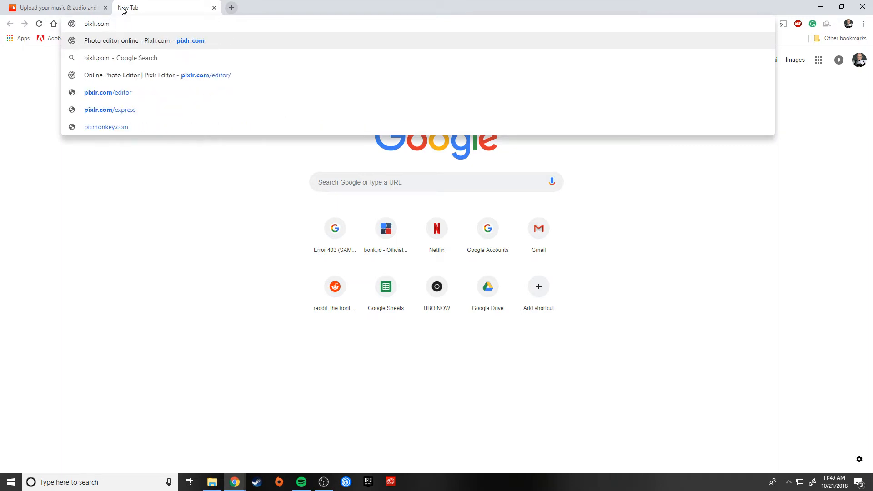
pyautogui.press('BackSpace')
pyautogui.press('BackSpace')
pyautogui.press('BackSpace')
pyautogui.press('BackSpace')
pyautogui.press('BackSpace')
pyautogui.press('BackSpace')
pyautogui.press('BackSpace')
pyautogui.press('BackSpace')
pyautogui.press('BackSpace')
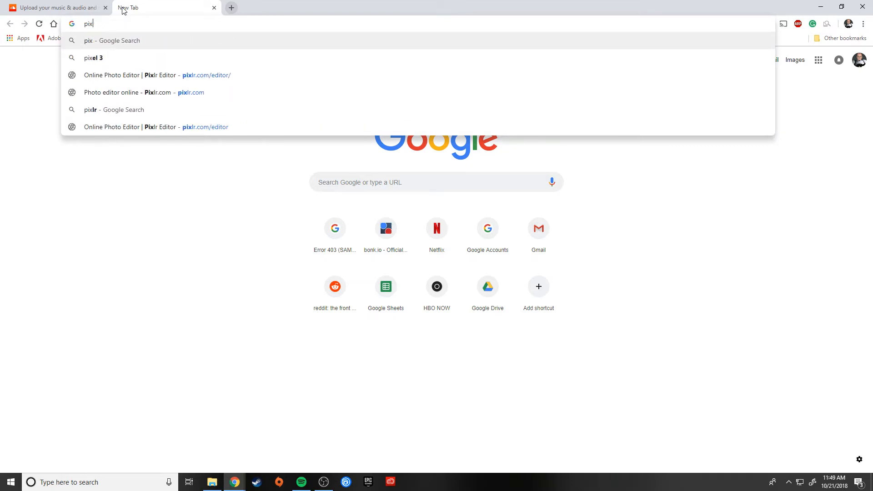
# Step: Go to Adobe Spark at spark.adobe.com and log in to reach the projects page
pyautogui.write('spar')
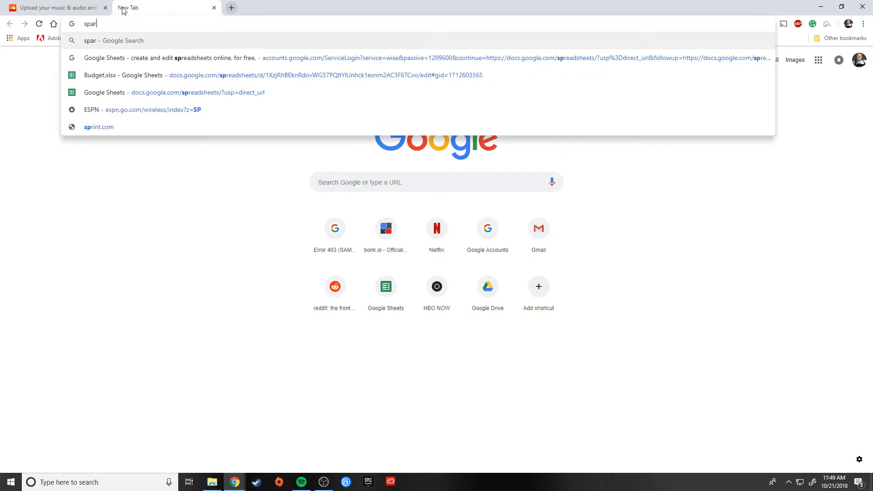
pyautogui.write('k.adobe.com')
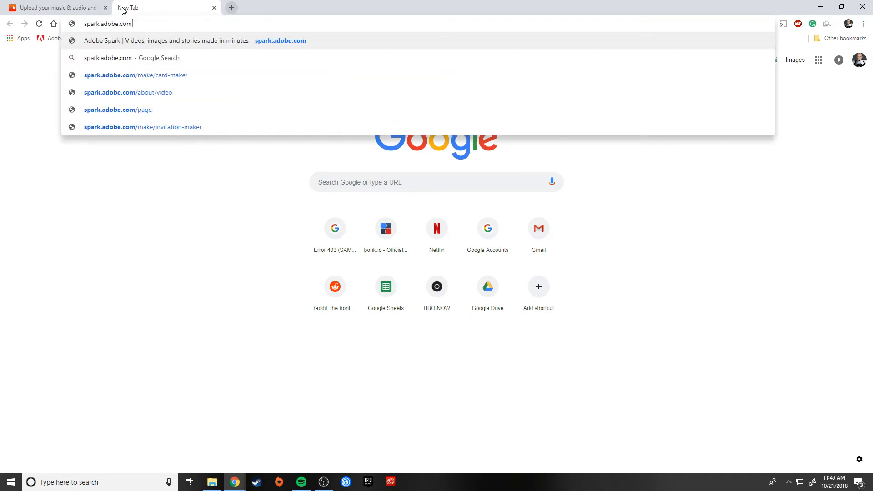
pyautogui.press('Return')
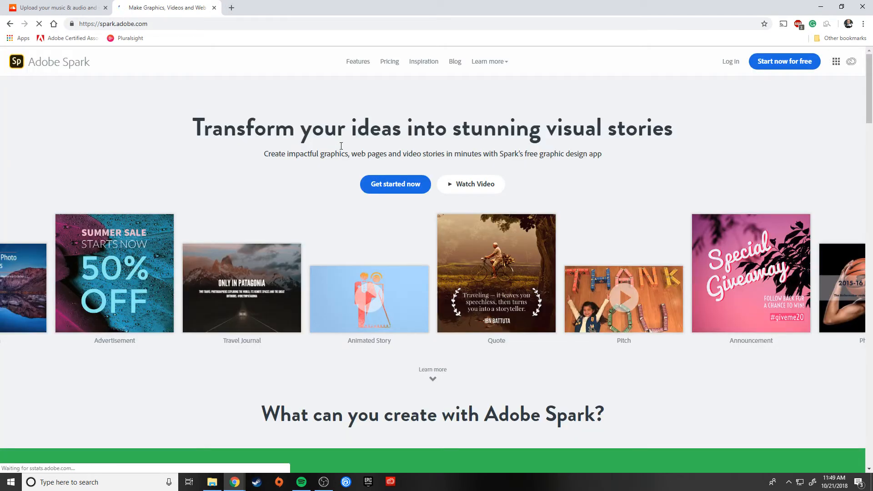
pyautogui.click(730, 73)
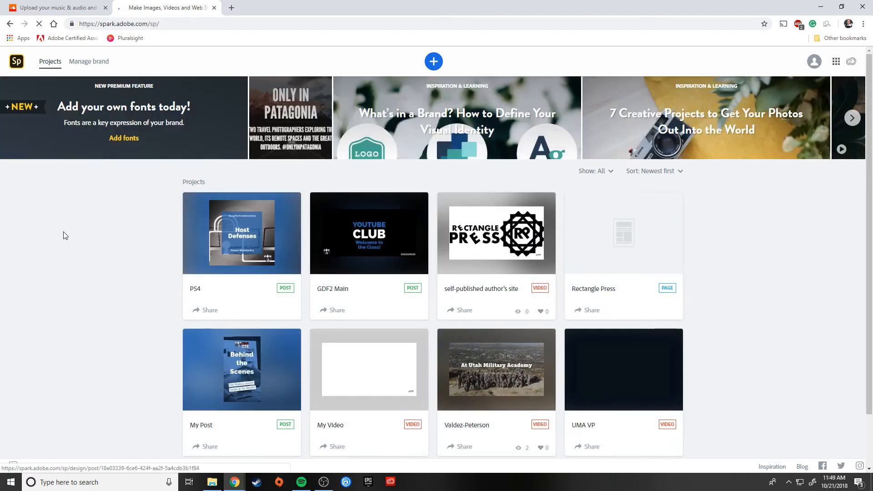
# Step: Create a new project from the square Instagram Post template "Every moment matters"
pyautogui.scroll(-2, 133, 241)
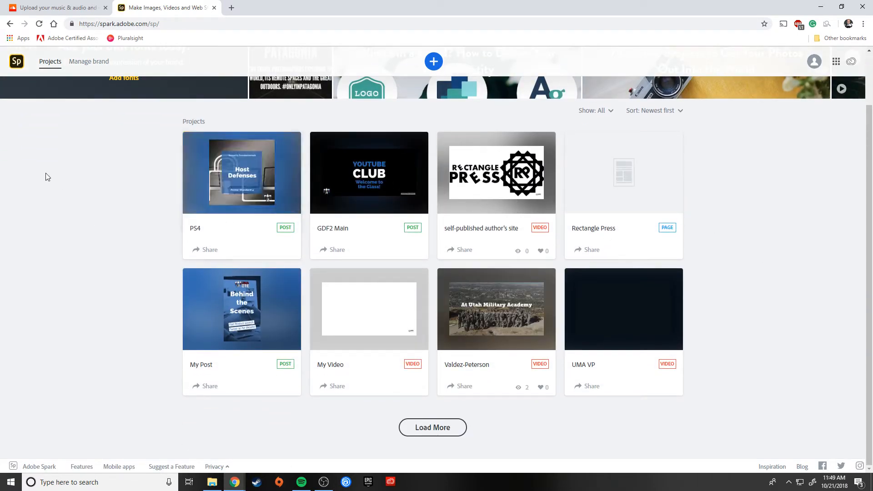
pyautogui.scroll(1, 100, 257)
pyautogui.scroll(1, 100, 259)
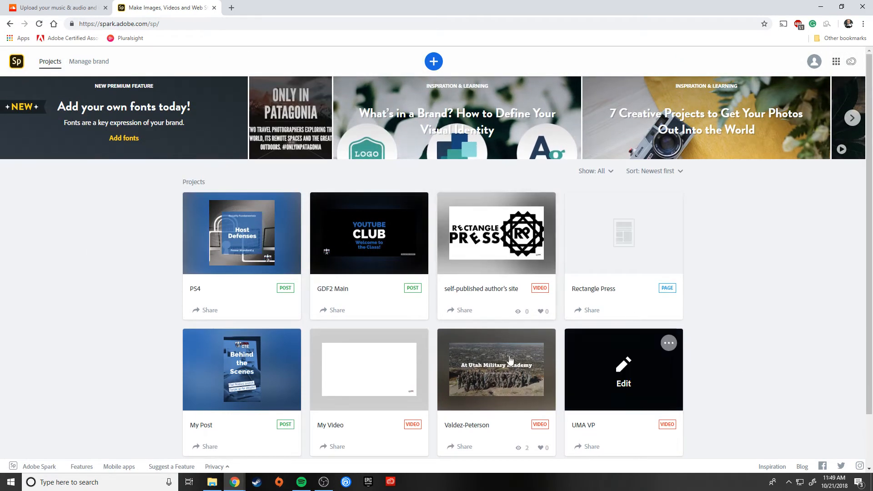
pyautogui.click(434, 62)
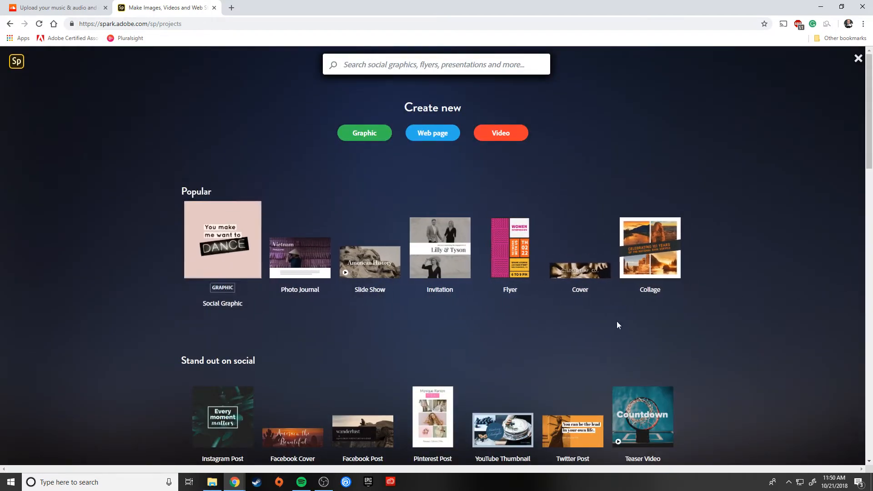
pyautogui.scroll(-5, 740, 339)
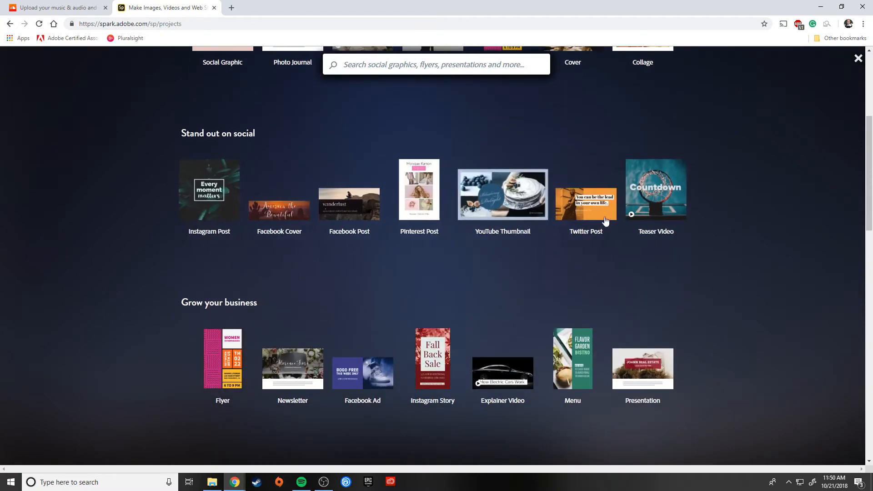
pyautogui.scroll(-3, 775, 339)
pyautogui.scroll(-3, 775, 343)
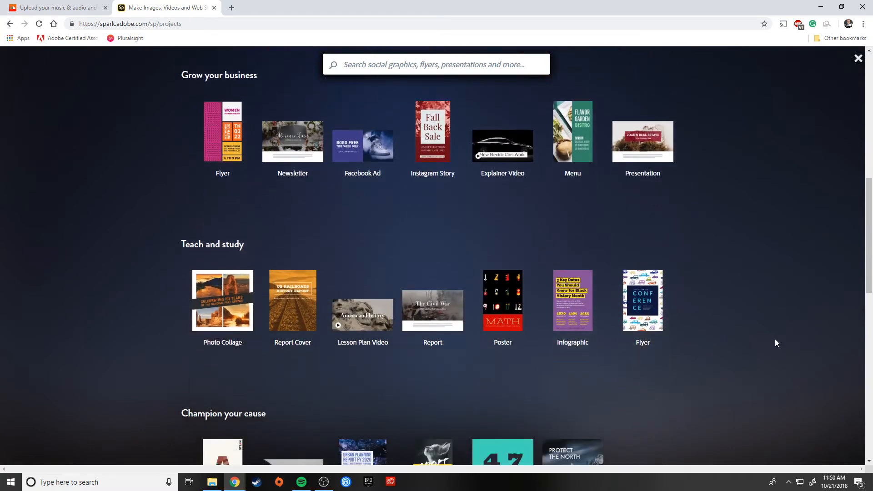
pyautogui.scroll(-4, 754, 378)
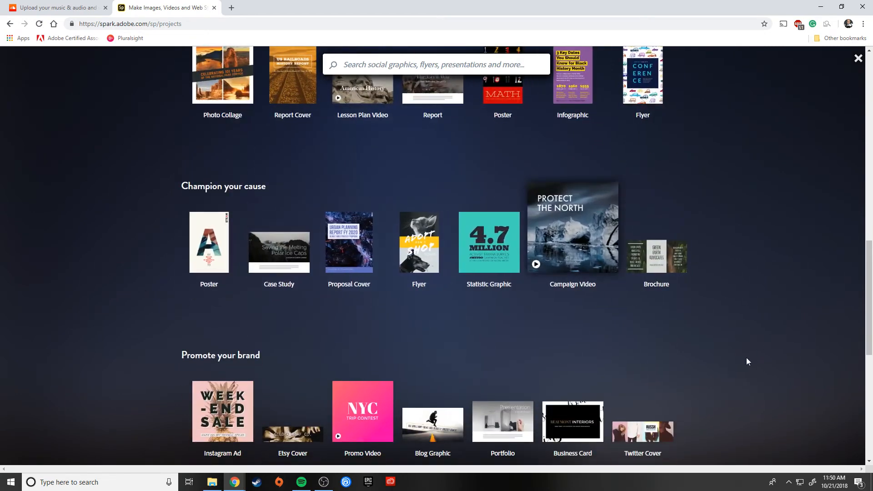
pyautogui.scroll(-4, 682, 346)
pyautogui.scroll(-4, 697, 362)
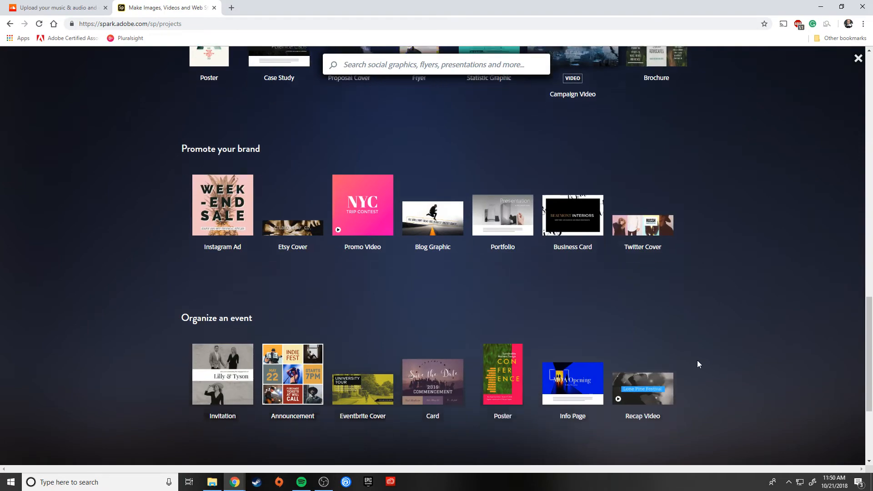
pyautogui.scroll(11, 698, 363)
pyautogui.scroll(7, 697, 360)
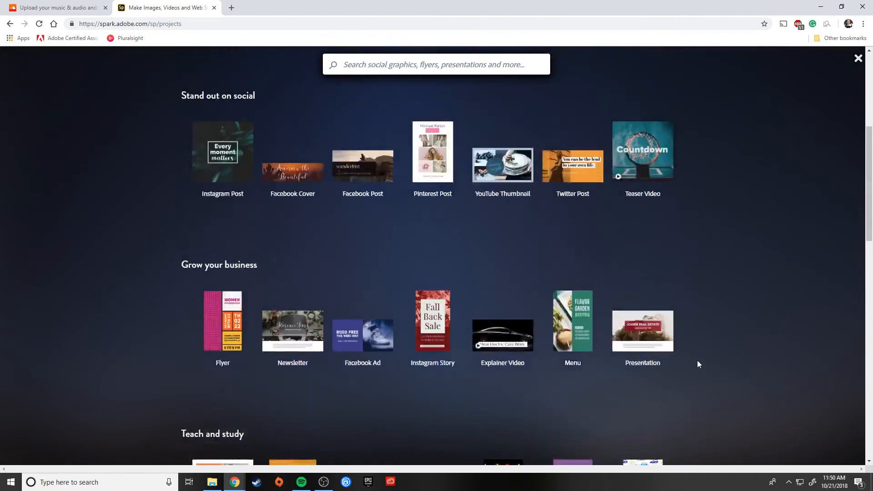
pyautogui.click(193, 233)
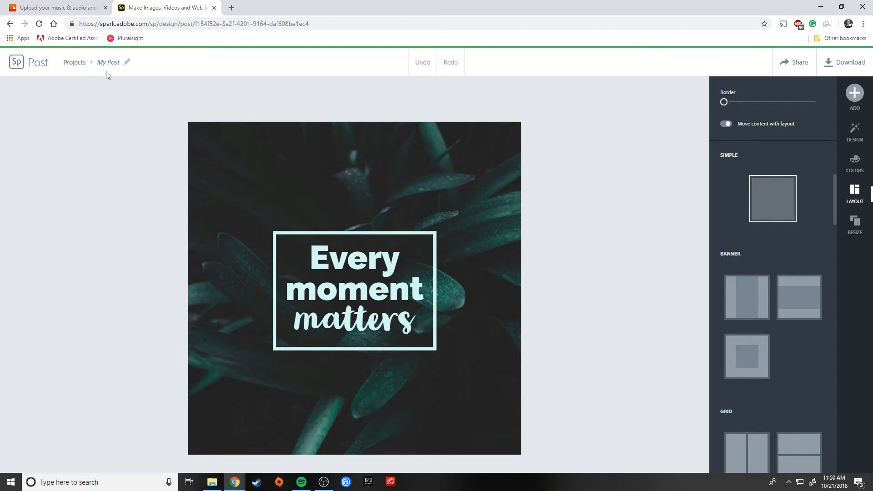
# Step: Rename the post project as Podcast Cover
pyautogui.click(115, 64)
pyautogui.write('Podcast Cover')
pyautogui.press('Return')
# Step: Replace the template's text with the podcast title, made up of the host's name followed by Podcast
pyautogui.click(374, 328)
pyautogui.click(399, 318)
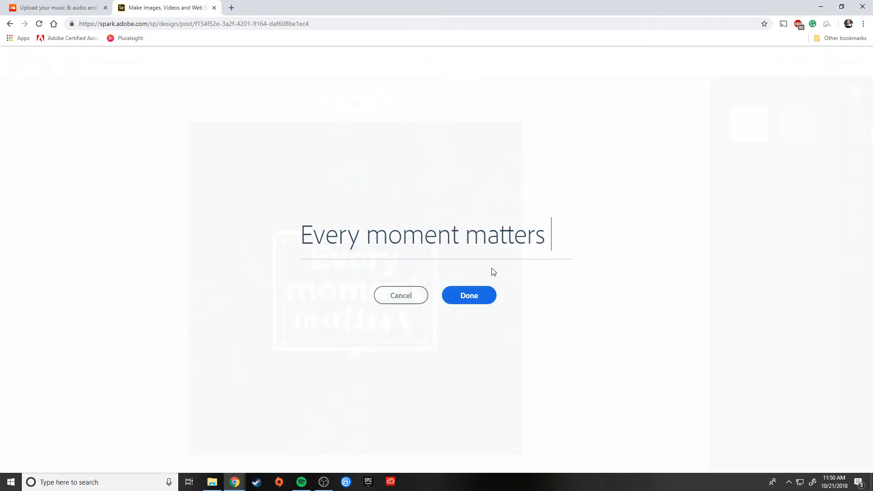
pyautogui.moveTo(552, 240); pyautogui.dragTo(304, 244)
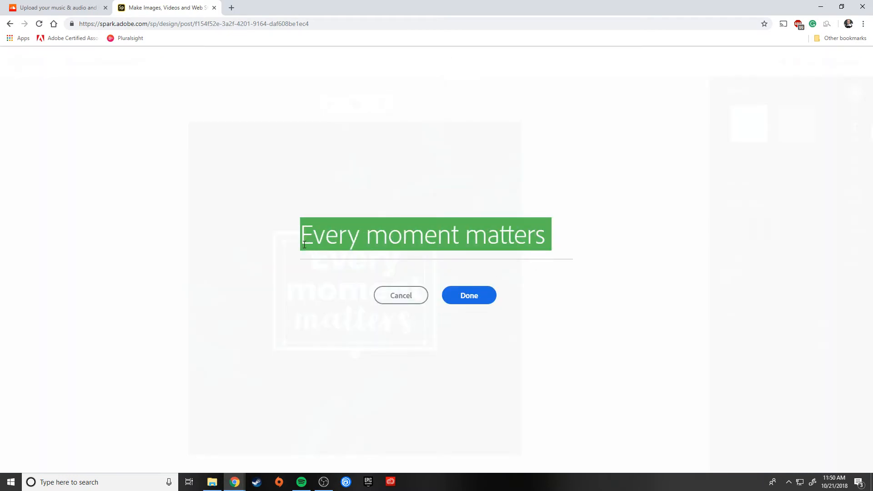
pyautogui.write('Mr. Stor')
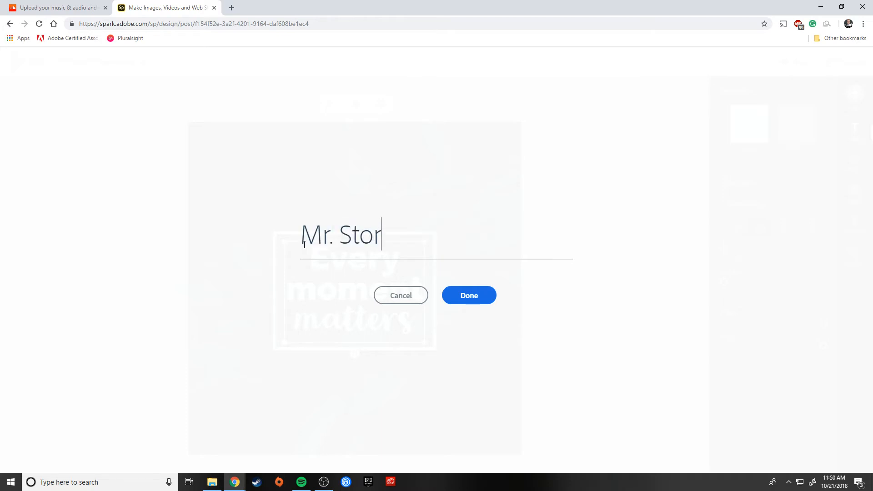
pyautogui.write("m's Podcas")
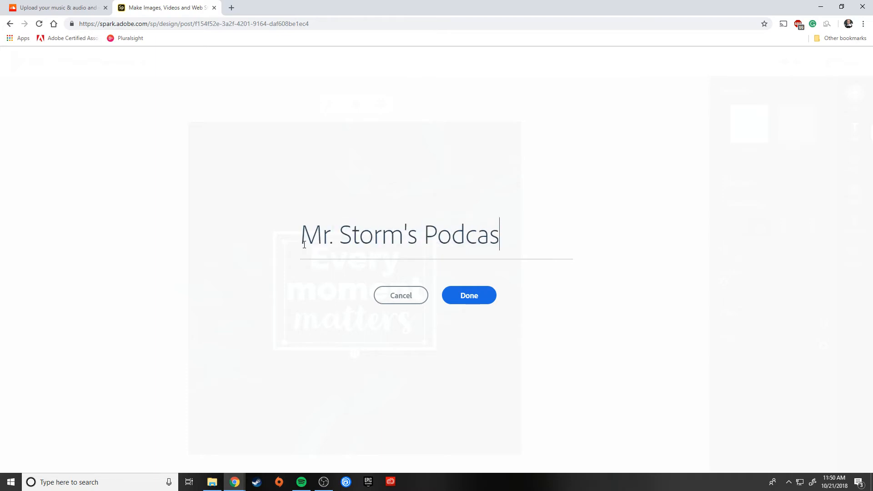
pyautogui.write('t')
pyautogui.click(460, 296)
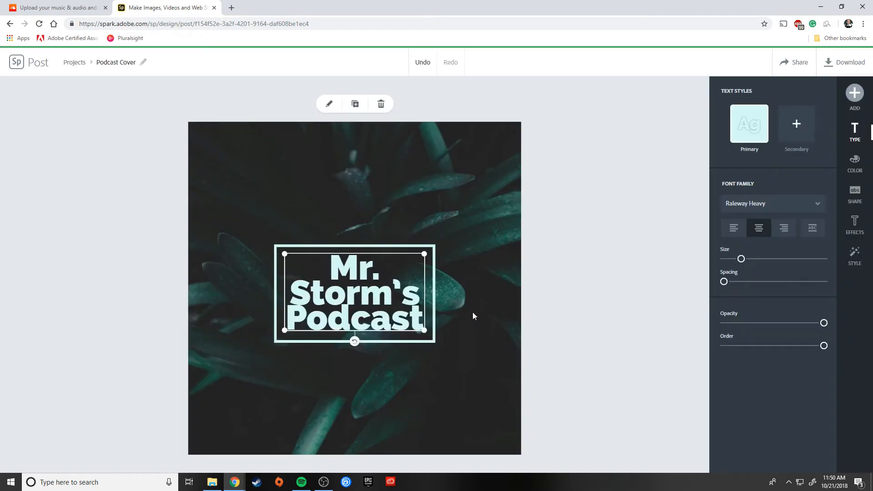
# Step: Enlarge the framed title to fill most of the canvas width and center it on the canvas
pyautogui.moveTo(427, 336); pyautogui.dragTo(456, 369)
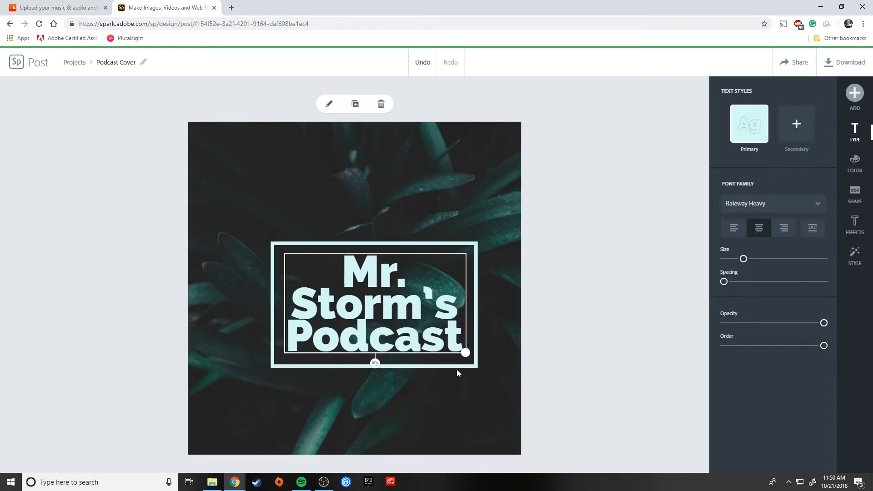
pyautogui.moveTo(379, 324); pyautogui.dragTo(362, 298)
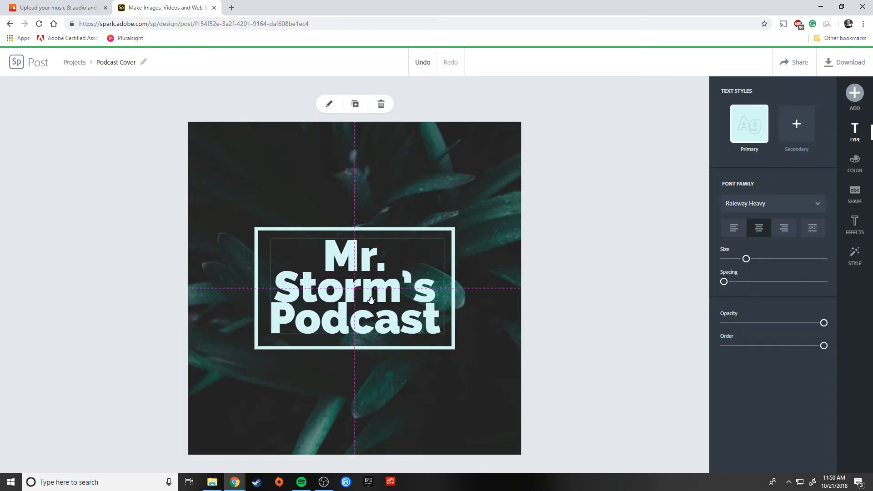
pyautogui.moveTo(444, 335); pyautogui.dragTo(501, 362)
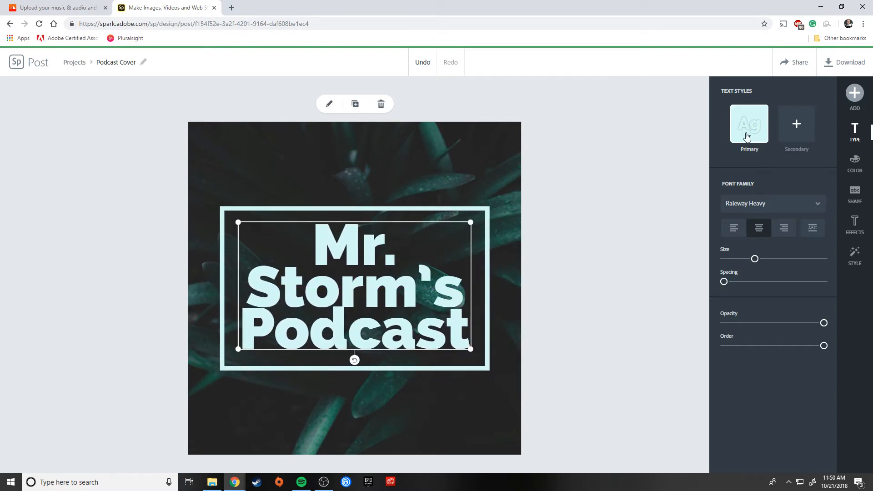
# Step: Try Source Sans Pro Black on the title and set its font to True North Inline Regular
pyautogui.click(821, 207)
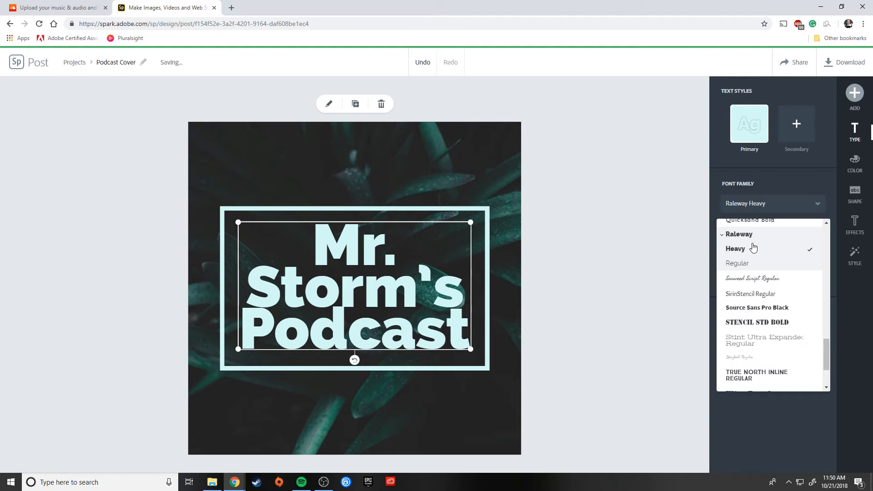
pyautogui.click(757, 309)
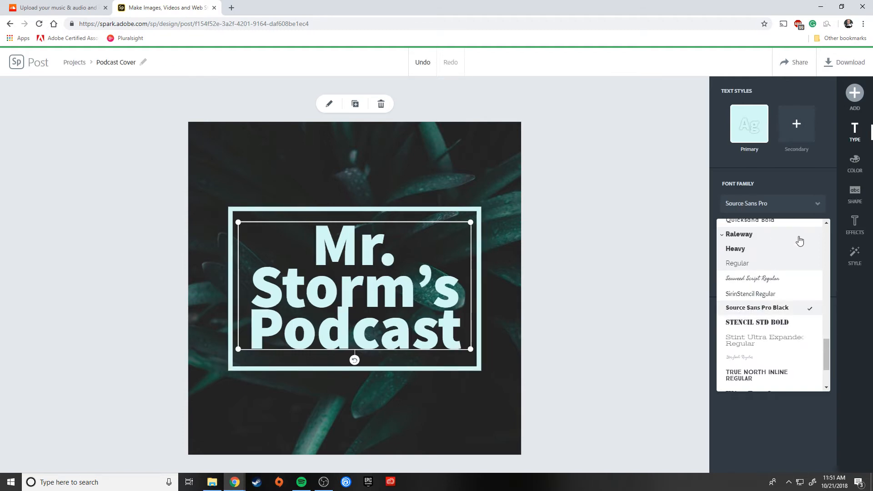
pyautogui.scroll(-3, 767, 336)
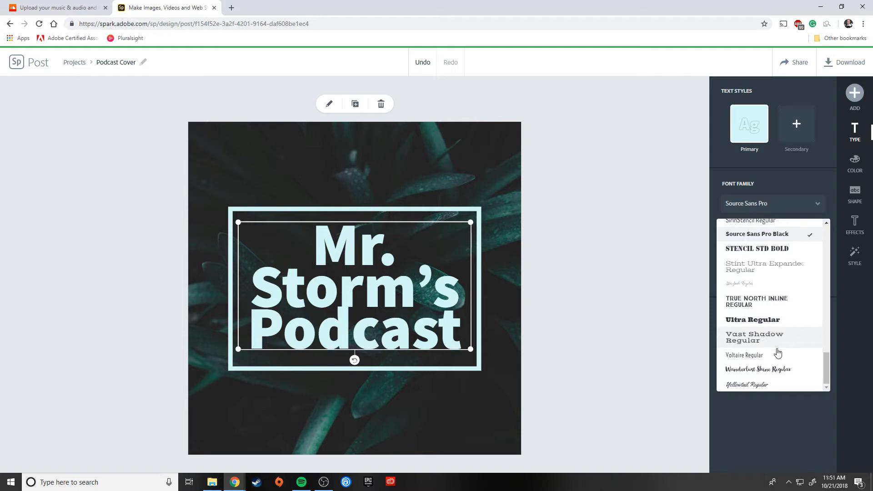
pyautogui.click(751, 302)
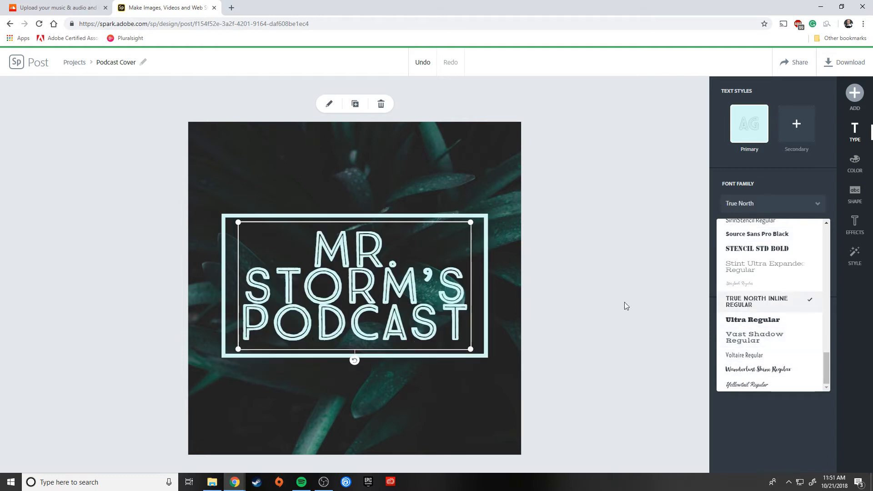
# Step: Replace the background image with the gray microphone-and-headphones photo from a free photo search for microphone
pyautogui.click(409, 178)
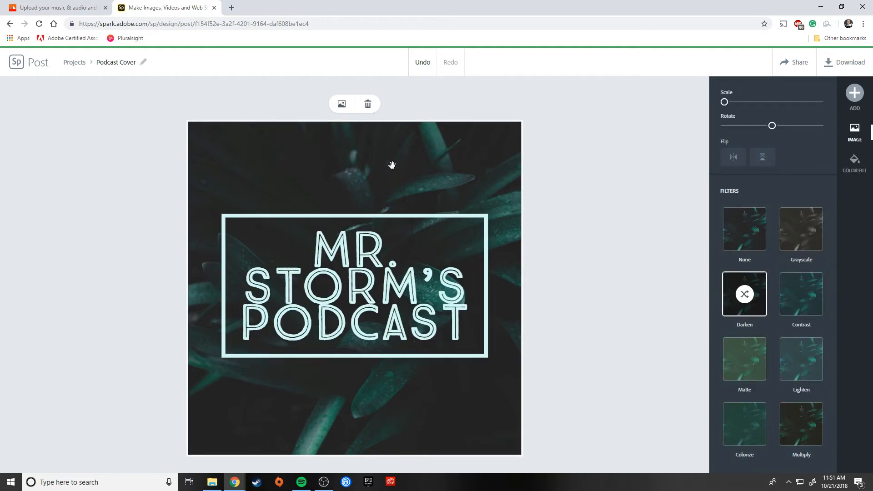
pyautogui.click(344, 108)
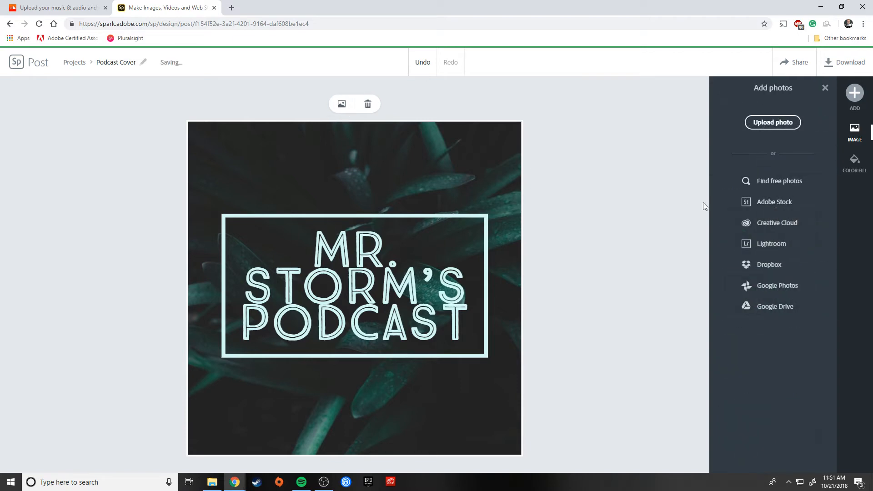
pyautogui.click(771, 181)
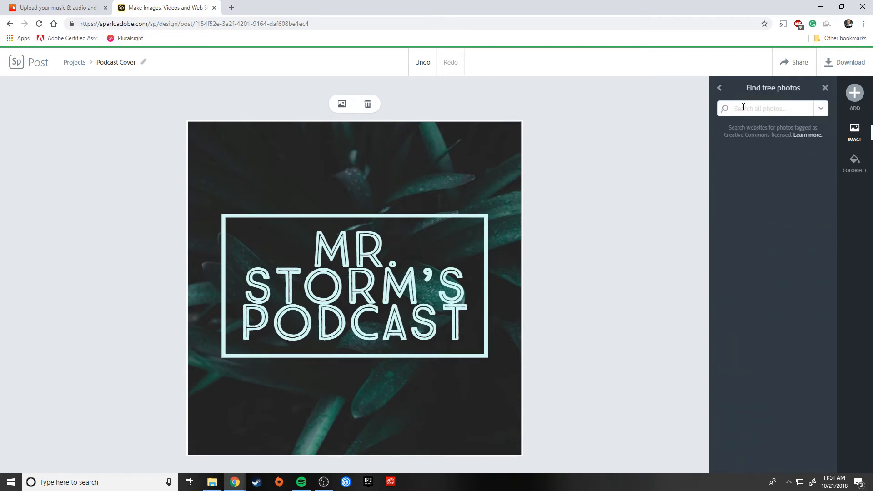
pyautogui.write('microphone')
pyautogui.press('Return')
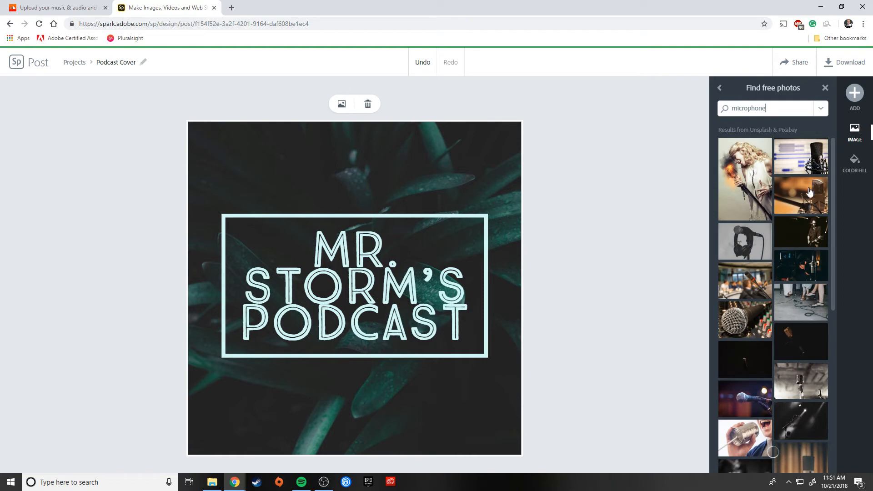
pyautogui.click(748, 244)
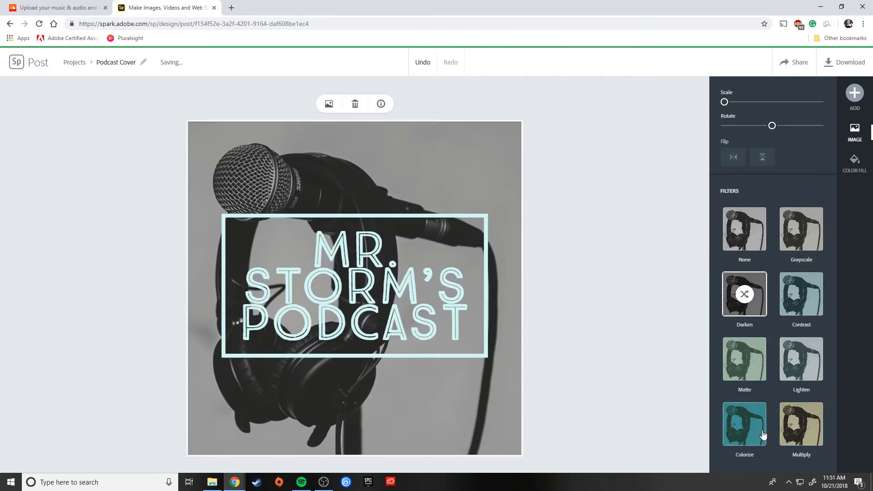
# Step: Try the Contrast and Matte filters and no filter on the background photo, and apply the Colorize filter
pyautogui.click(799, 295)
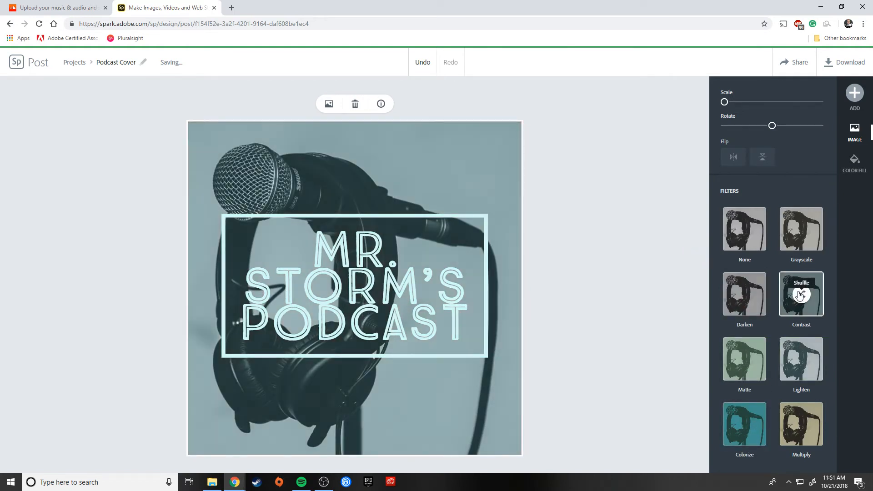
pyautogui.click(754, 365)
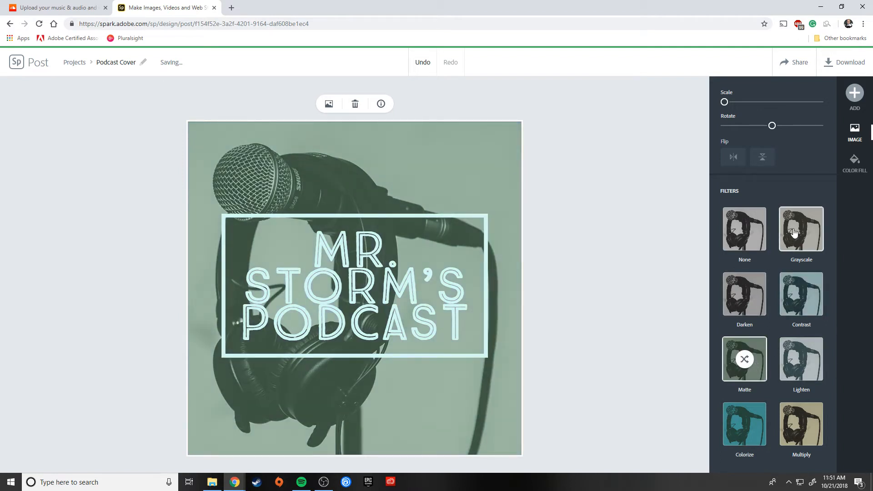
pyautogui.click(753, 363)
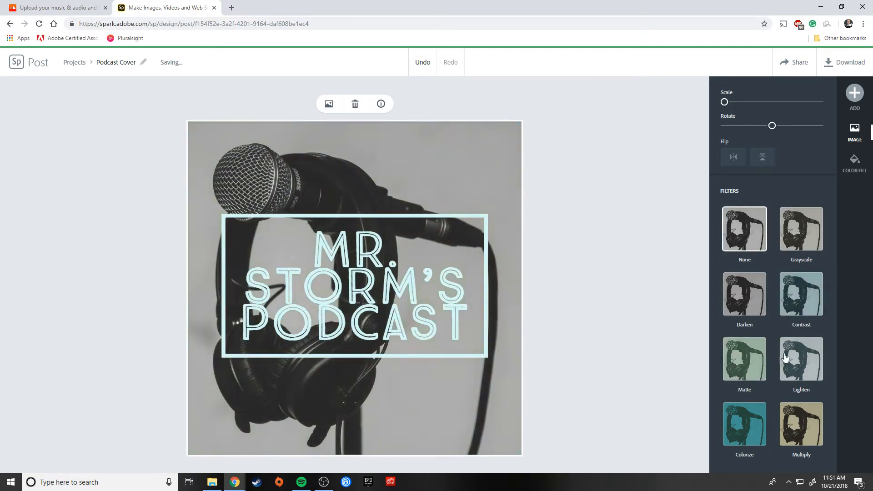
pyautogui.click(745, 425)
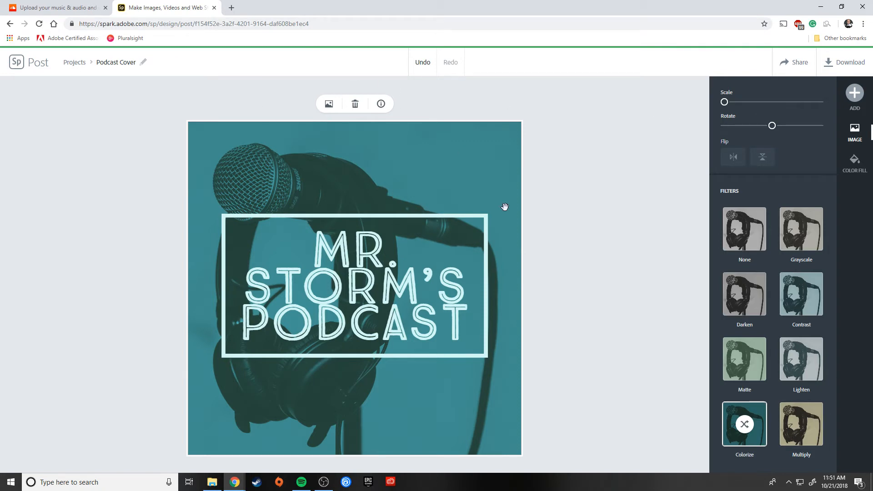
pyautogui.click(854, 162)
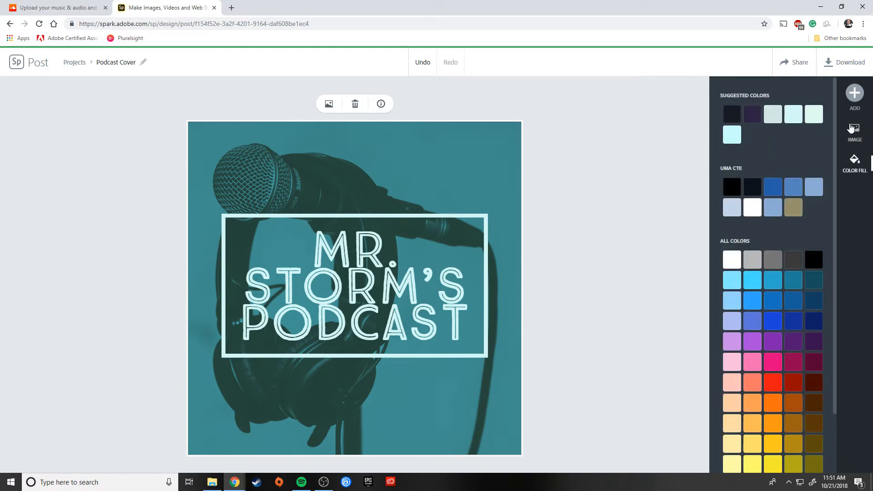
pyautogui.click(852, 129)
pyautogui.click(617, 138)
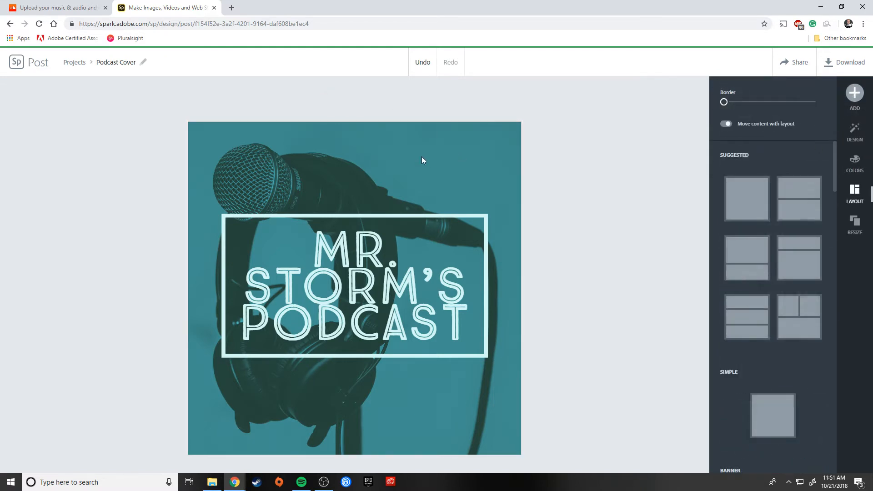
pyautogui.click(422, 158)
# Step: Try several Decorative color palettes on the whole design and apply the one with light orange, olive green, red, orange and dark brown
pyautogui.click(615, 164)
pyautogui.click(856, 160)
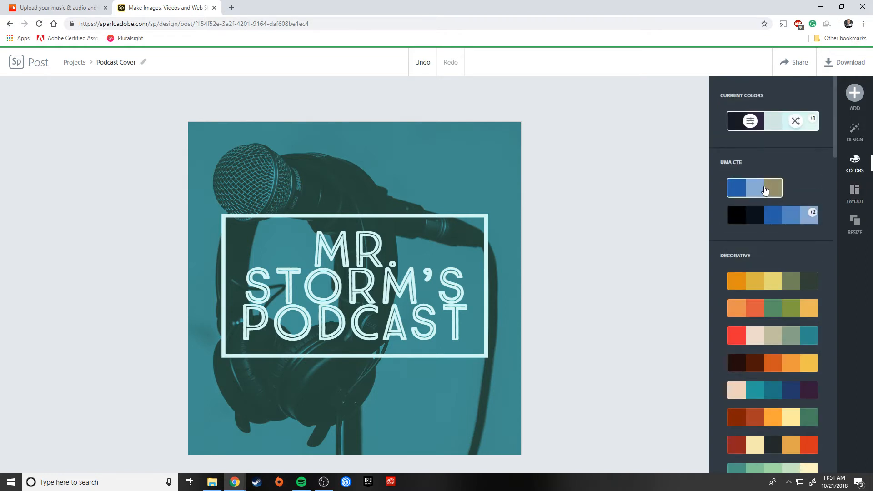
pyautogui.scroll(-3, 760, 255)
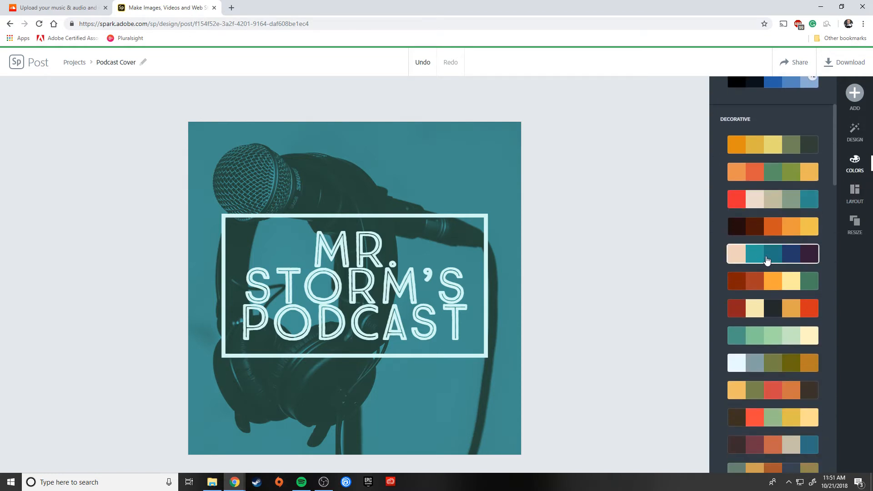
pyautogui.click(775, 257)
pyautogui.scroll(-4, 775, 258)
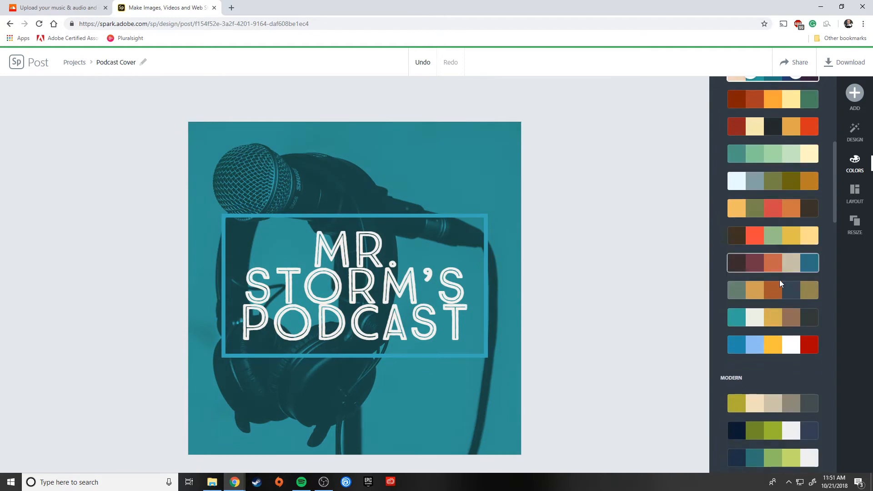
pyautogui.click(756, 263)
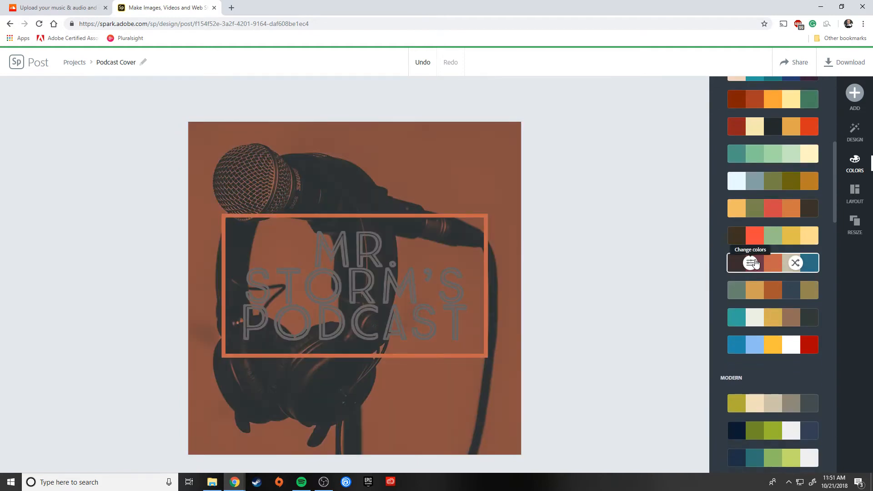
pyautogui.click(767, 236)
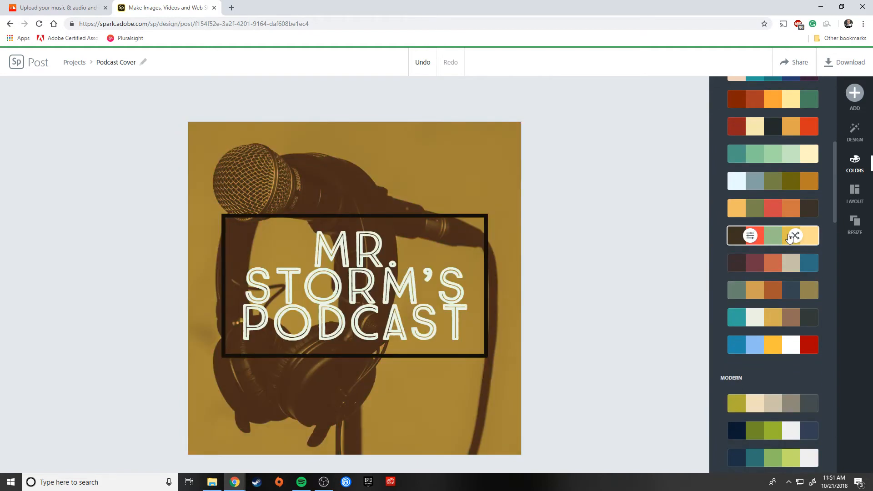
pyautogui.click(772, 209)
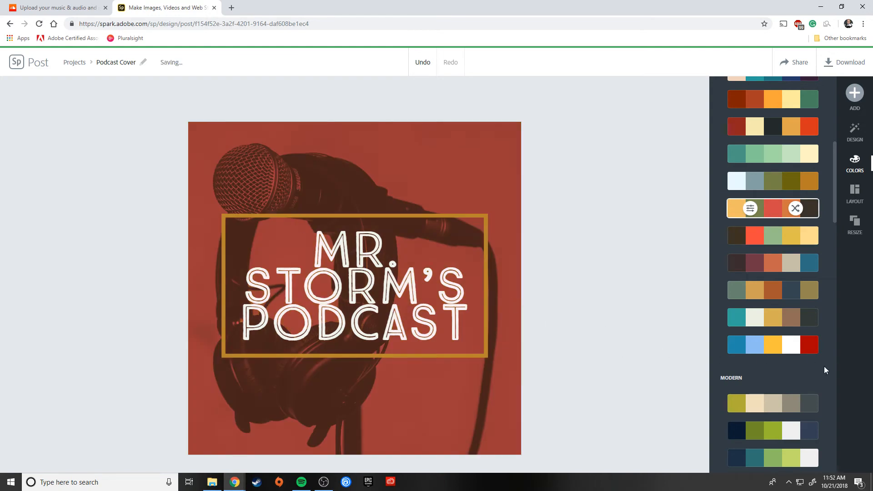
pyautogui.scroll(5, 823, 366)
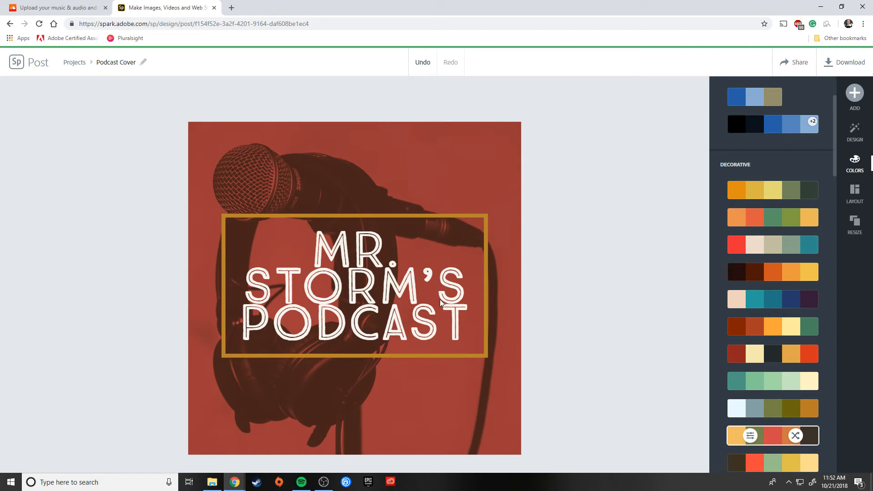
# Step: Download the finished cover to the Desktop as a JPEG image named Podcast Cover
pyautogui.click(846, 62)
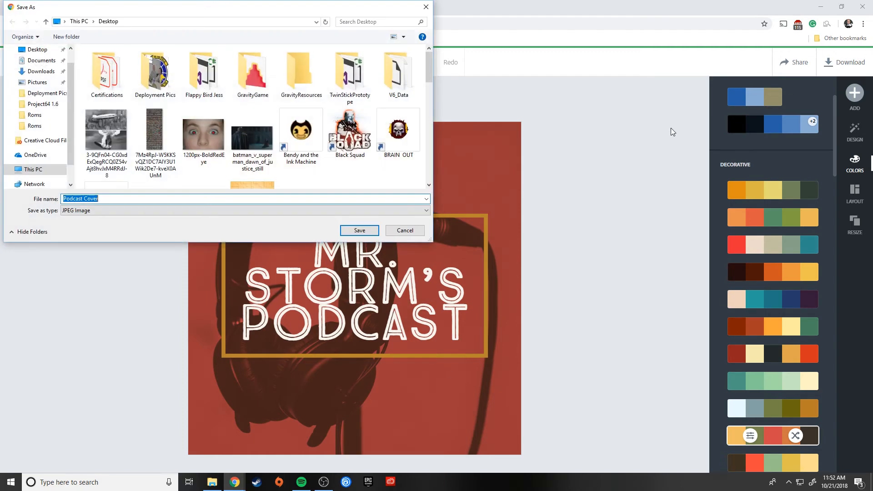
pyautogui.click(361, 231)
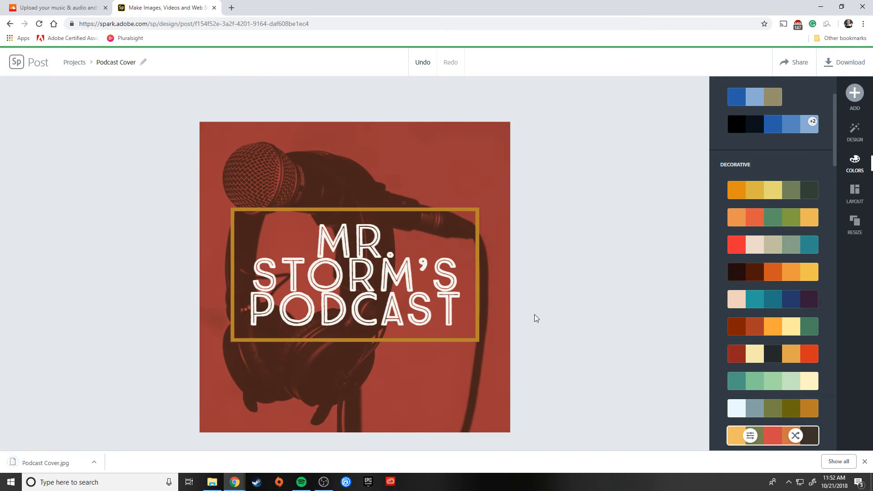
# Step: Return to the SoundCloud upload form and set the Podcast Cover image from the Desktop as the track's image
pyautogui.click(50, 7)
pyautogui.click(337, 238)
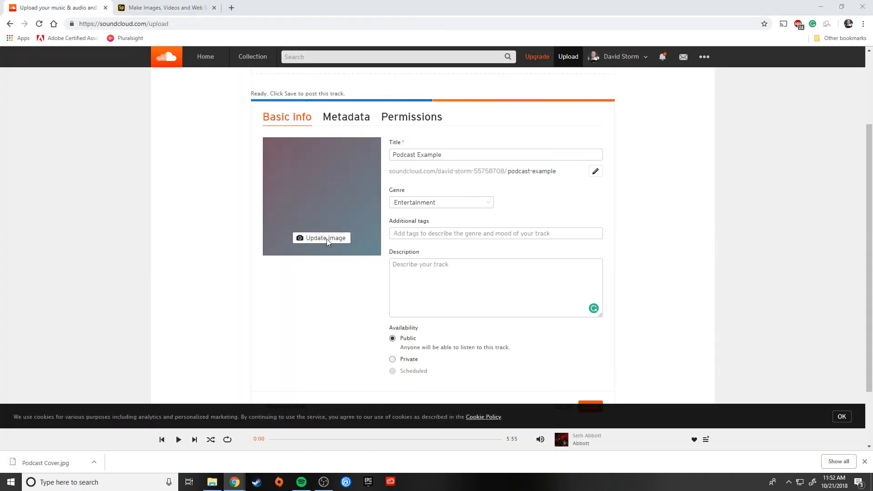
pyautogui.moveTo(427, 73); pyautogui.dragTo(427, 169)
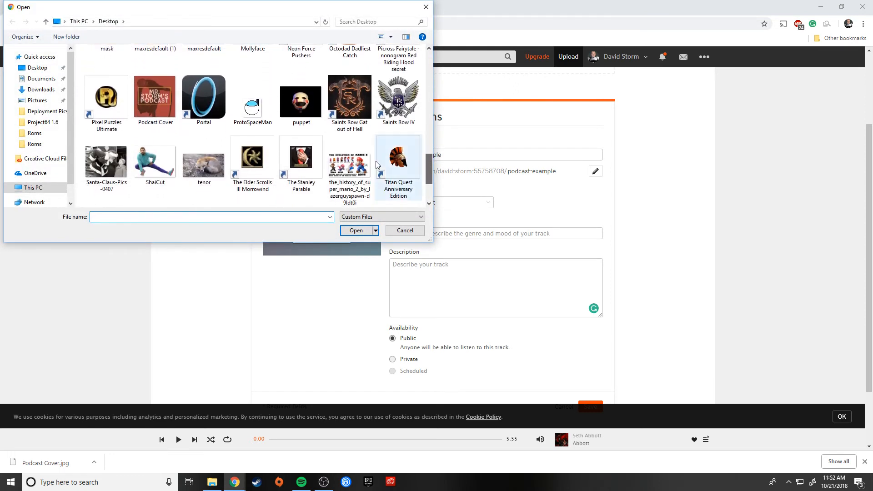
pyautogui.click(153, 100)
pyautogui.click(355, 230)
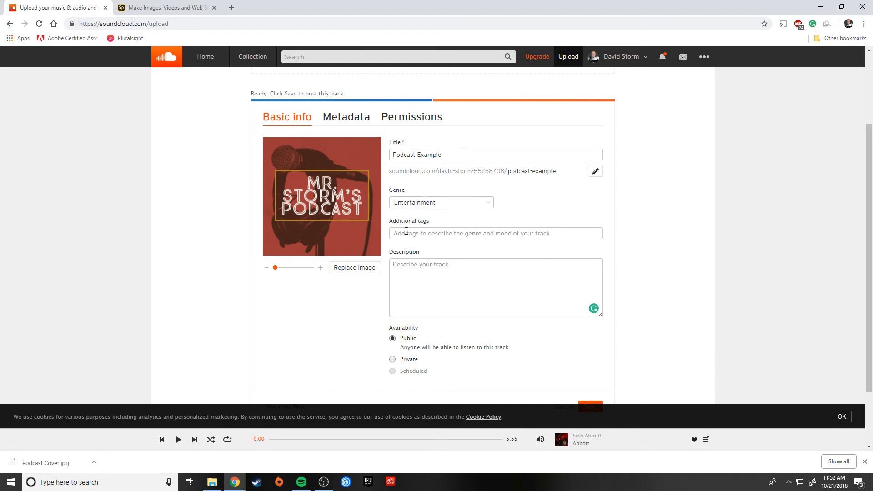
# Step: In the track's metadata, set Contains music to No and enter the artist's full name
pyautogui.click(483, 236)
pyautogui.scroll(-3, 662, 296)
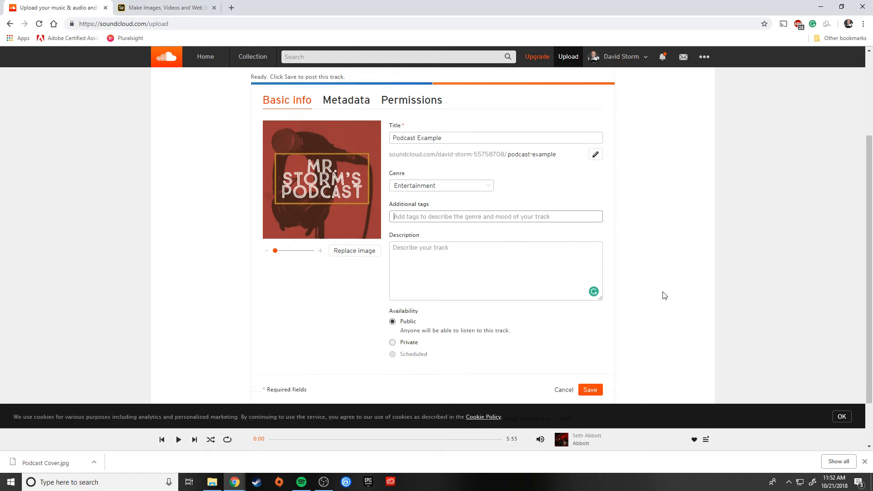
pyautogui.scroll(5, 357, 148)
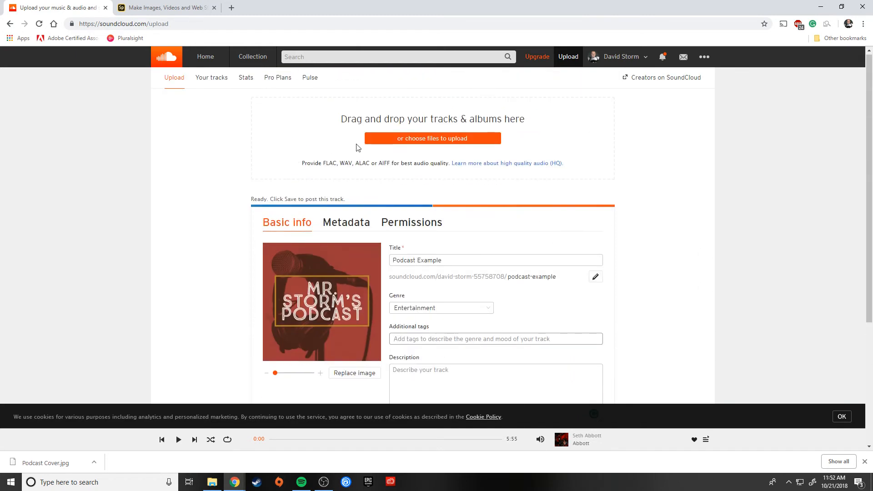
pyautogui.click(355, 222)
pyautogui.scroll(-2, 664, 296)
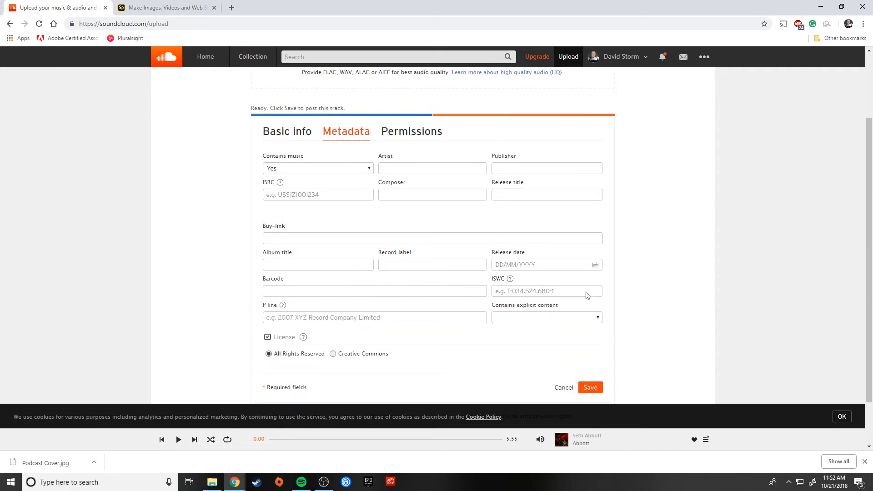
pyautogui.click(371, 169)
pyautogui.click(282, 195)
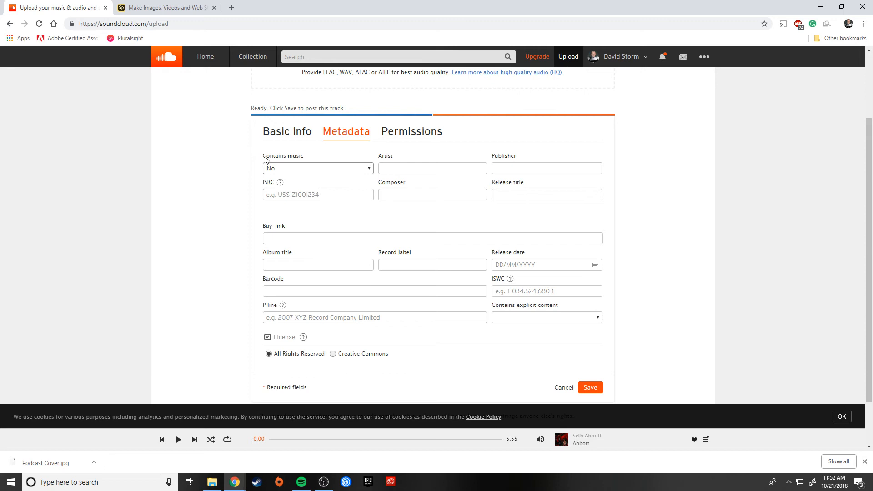
pyautogui.click(414, 170)
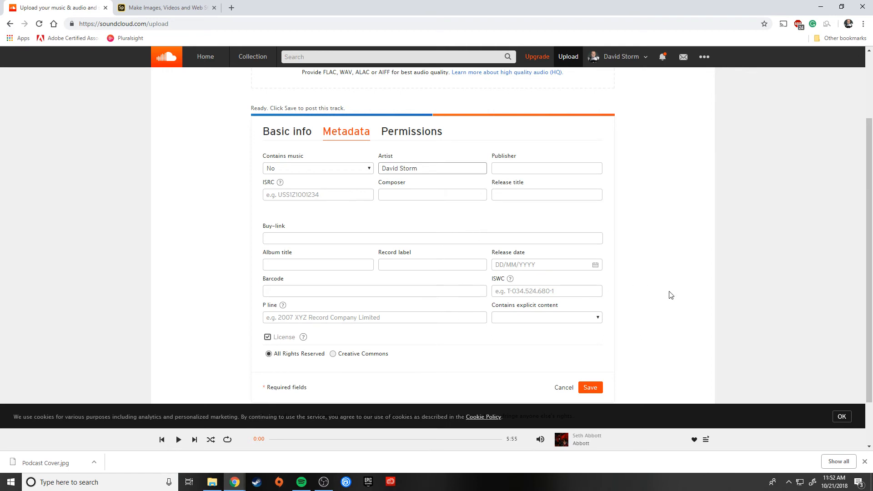
# Step: Review the track's permission settings and save the track to post it on SoundCloud
pyautogui.scroll(-2, 655, 300)
pyautogui.scroll(3, 441, 321)
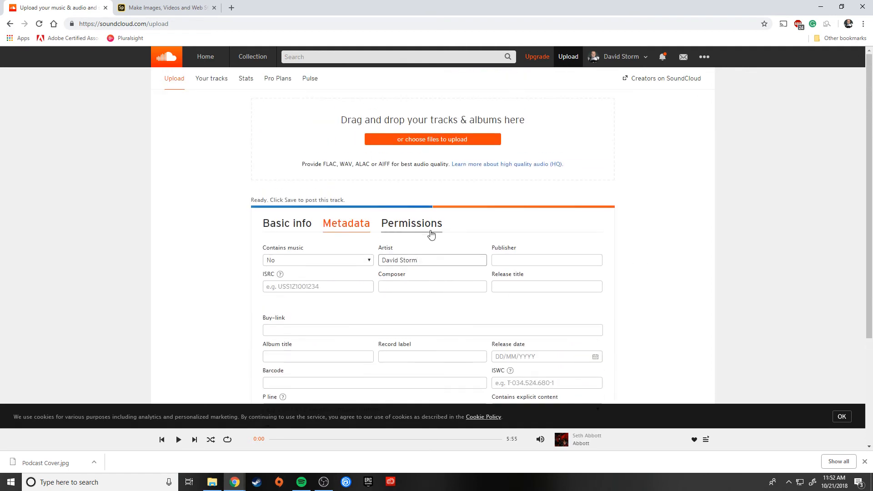
pyautogui.click(409, 223)
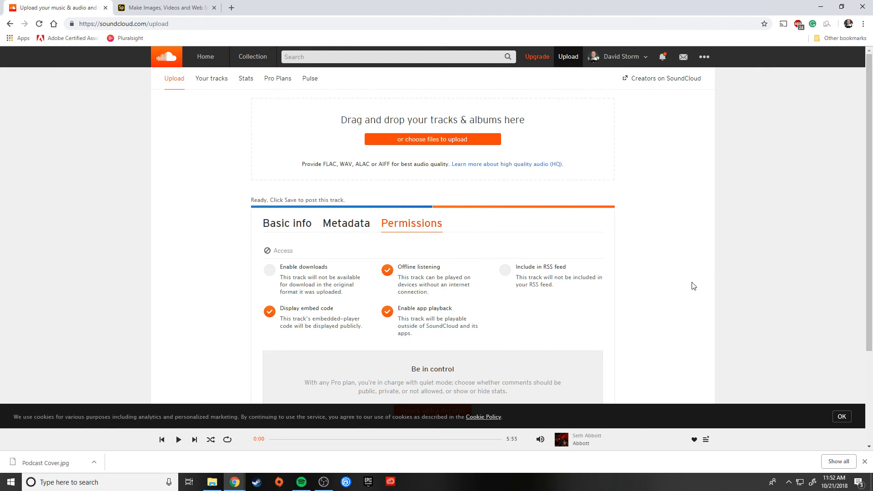
pyautogui.scroll(-2, 694, 286)
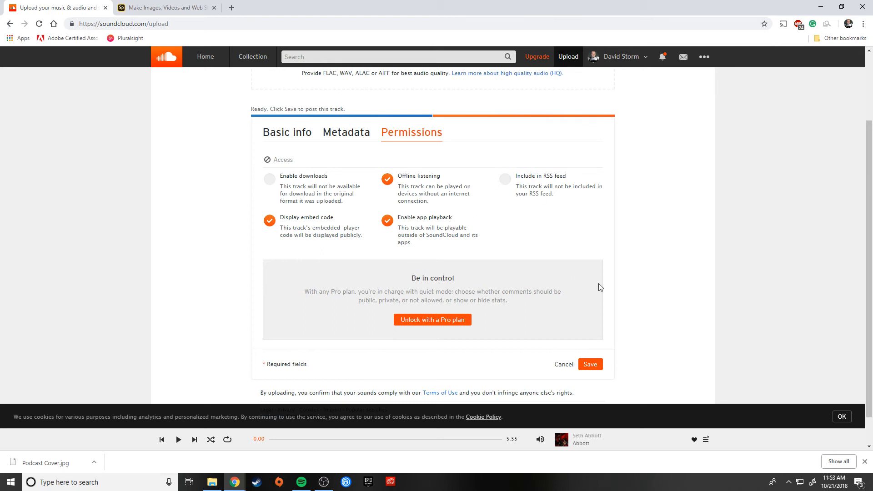
pyautogui.scroll(-1, 655, 289)
pyautogui.scroll(2, 655, 289)
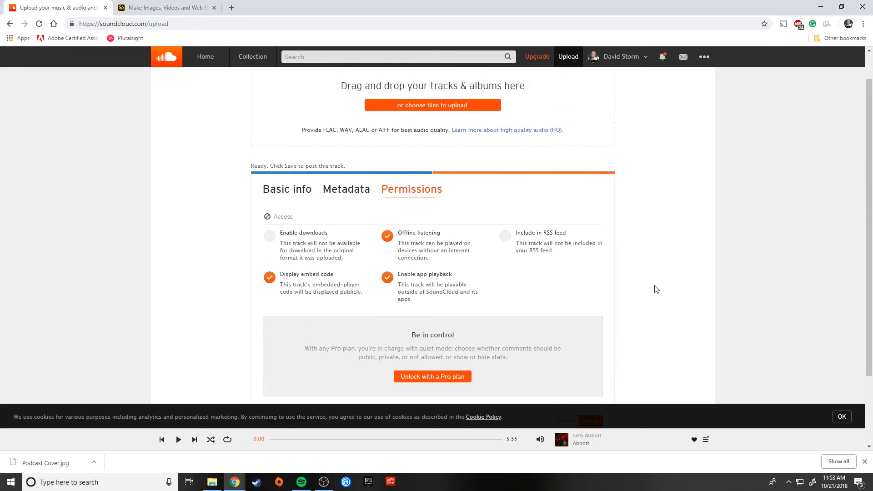
pyautogui.scroll(-2, 654, 289)
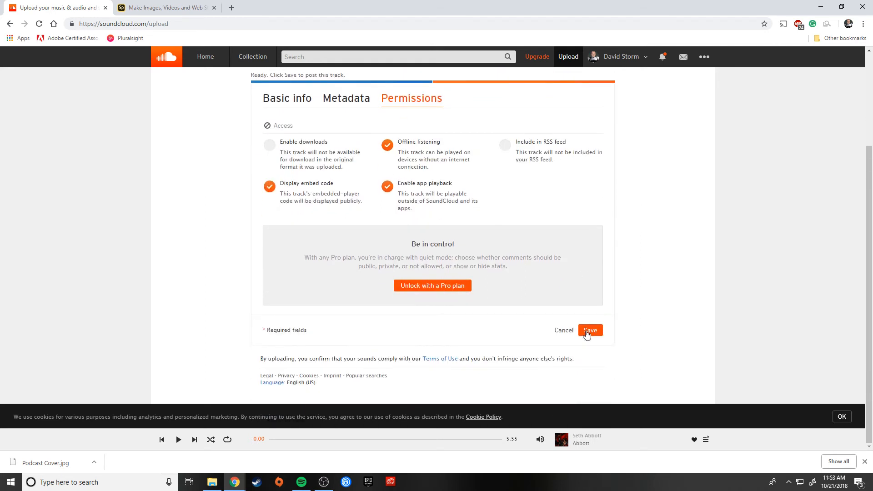
pyautogui.click(587, 333)
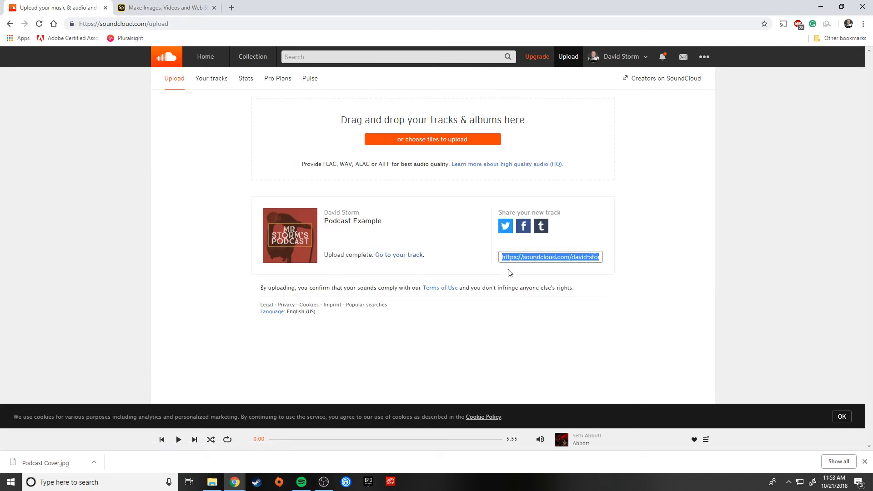
# Step: Select the new track's share link and go to the page of the uploaded Podcast Example track
pyautogui.click(389, 288)
pyautogui.click(563, 258)
pyautogui.click(699, 254)
pyautogui.click(382, 255)
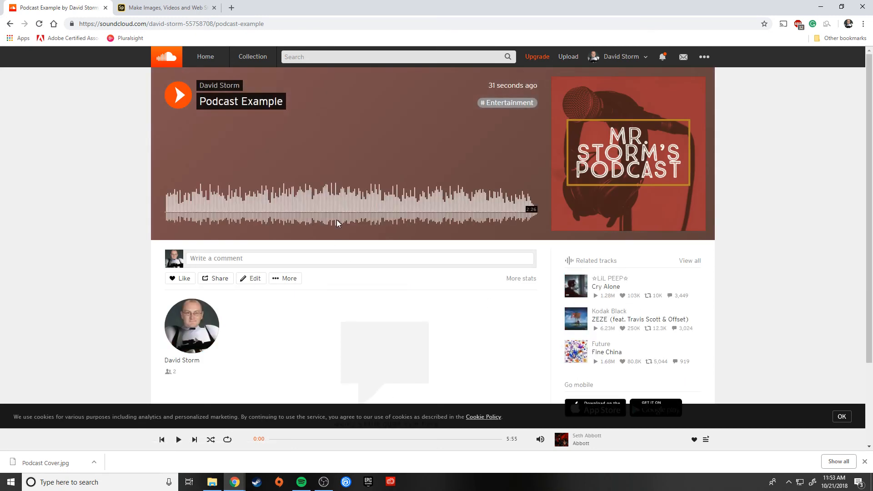
# Step: Edit the Podcast Example track to set its availability to Private and save the changes
pyautogui.scroll(-2, 406, 324)
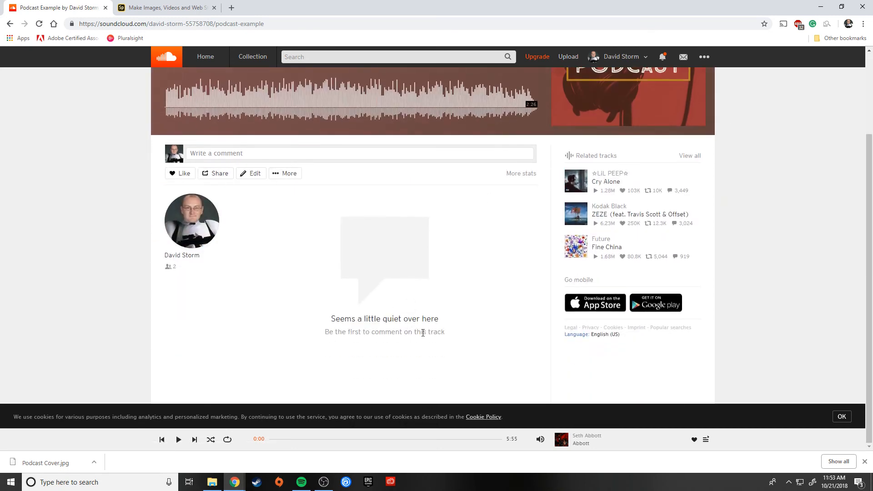
pyautogui.scroll(2, 495, 370)
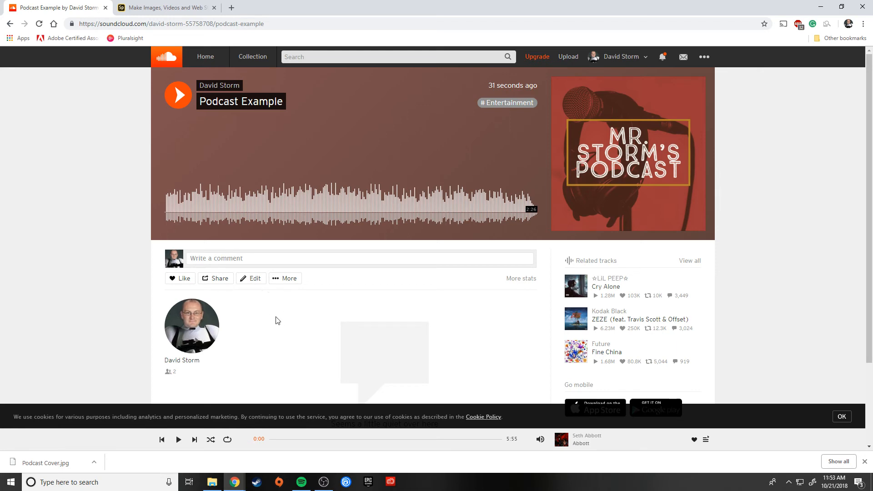
pyautogui.scroll(-3, 459, 356)
pyautogui.scroll(3, 473, 360)
pyautogui.click(251, 279)
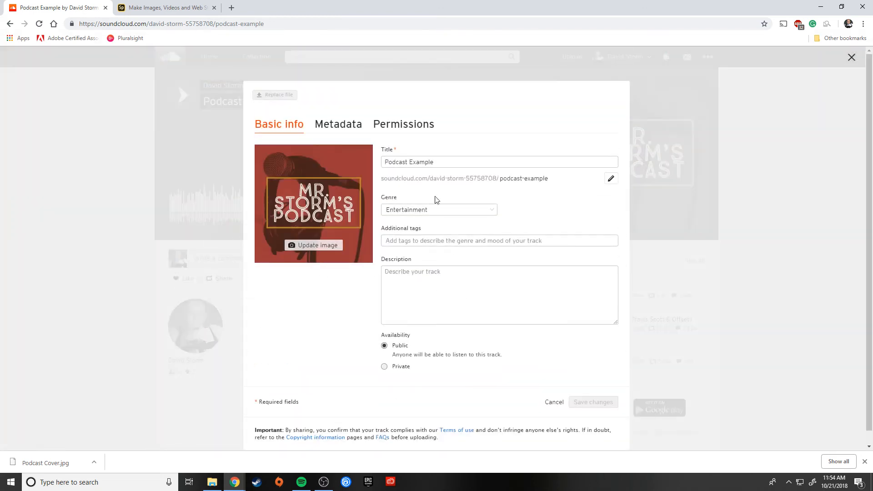
pyautogui.click(384, 366)
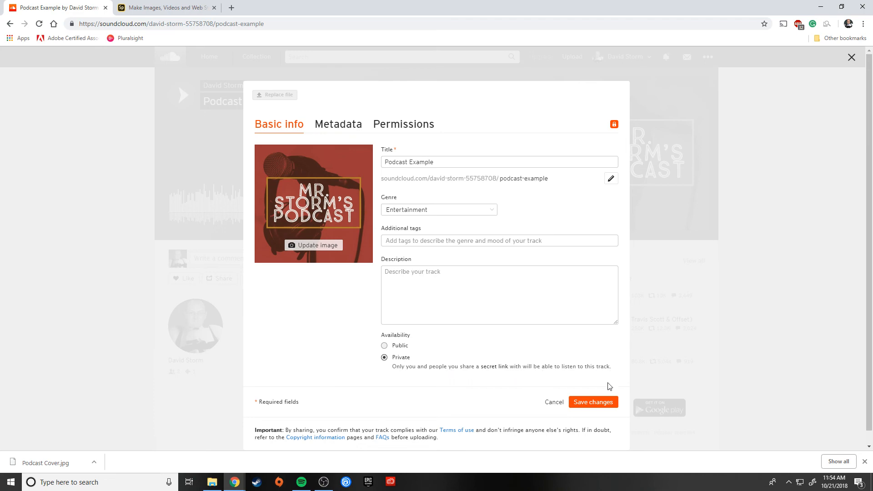
pyautogui.click(605, 402)
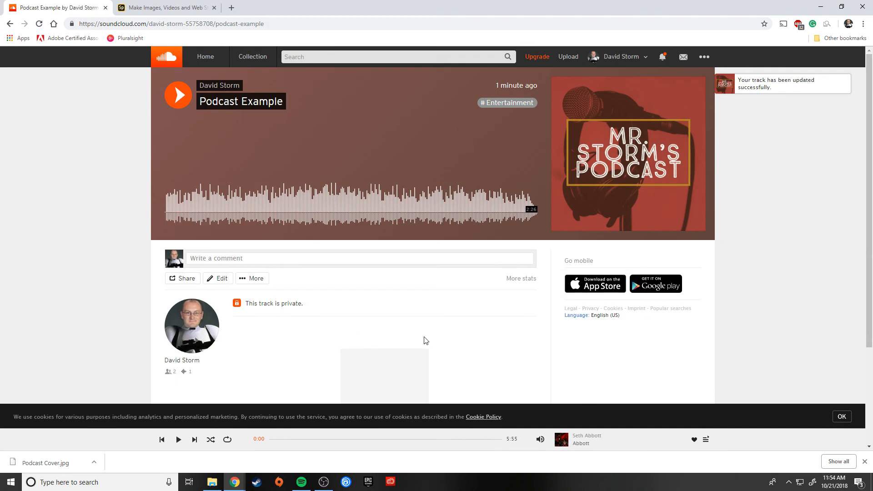
# Step: Open the sharing options of the private track and select its private share link
pyautogui.click(187, 283)
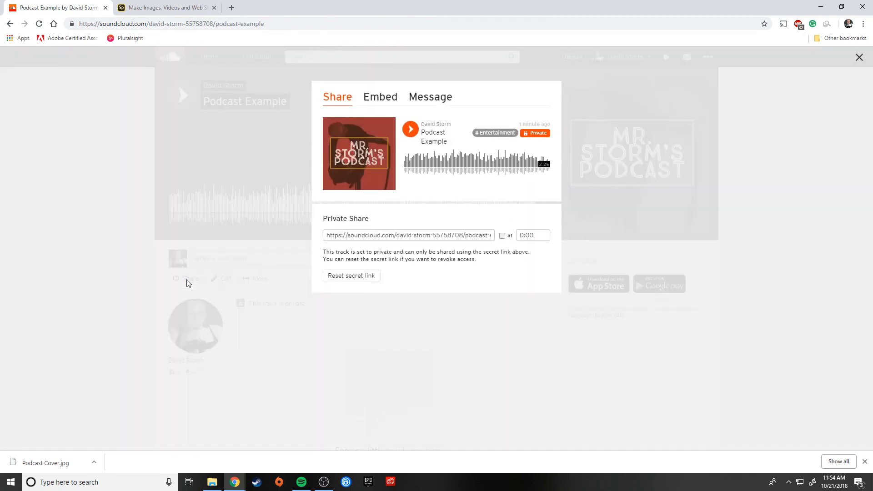
pyautogui.click(343, 236)
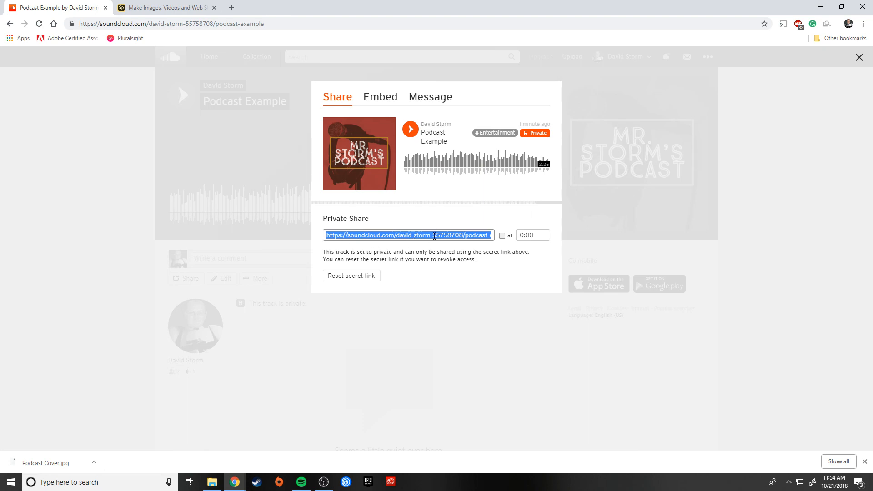
pyautogui.click(437, 327)
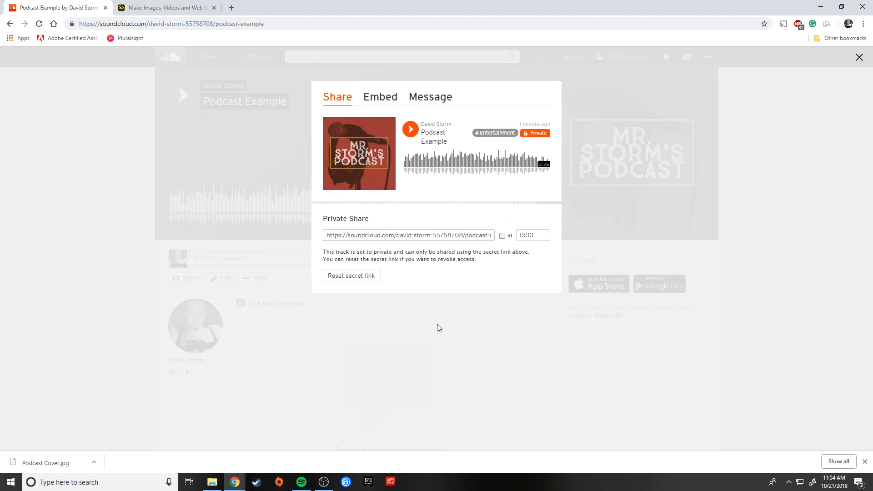